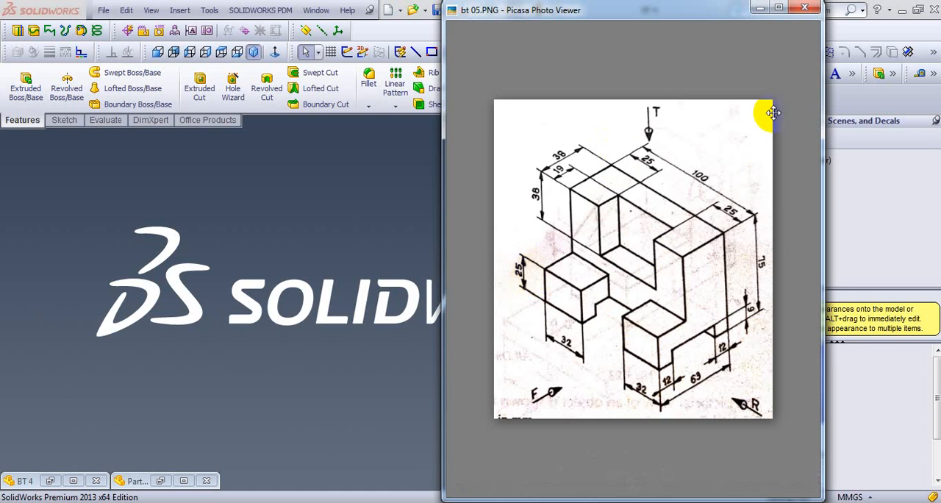
- Create a new part document for a 3D representation of a single component
click(397, 200)
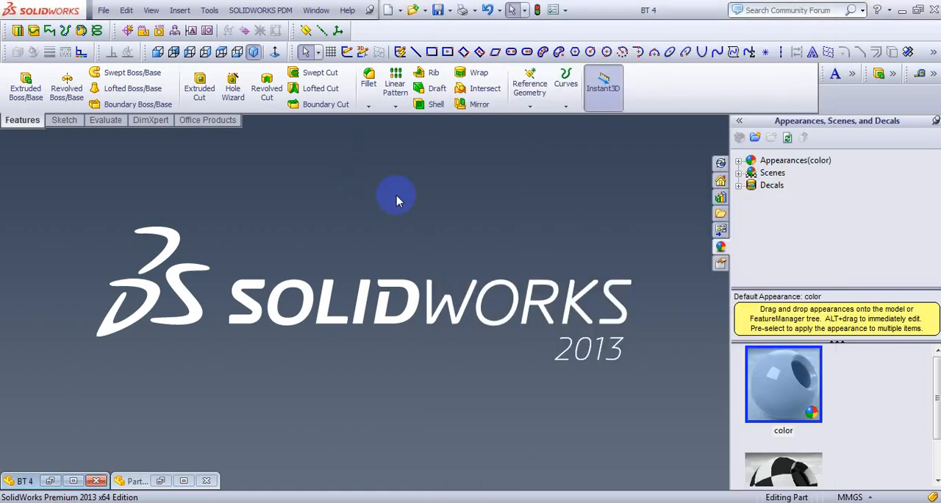
click(388, 10)
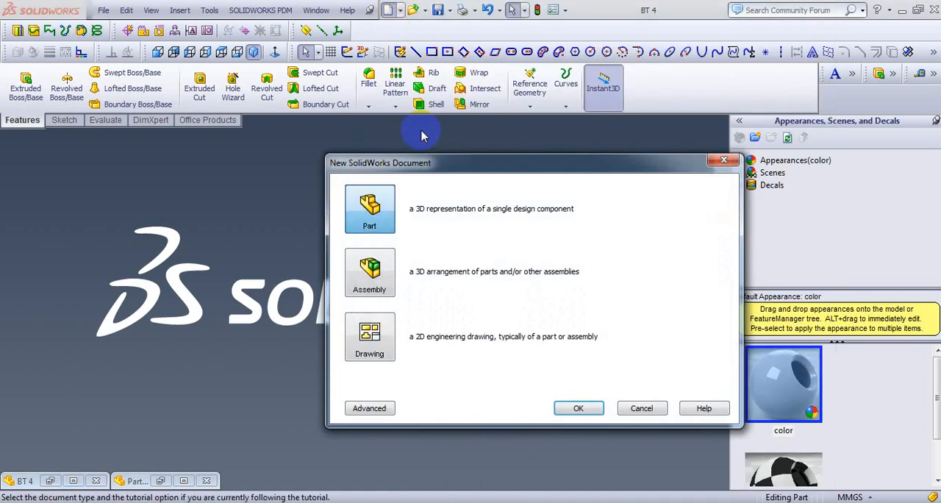
click(580, 409)
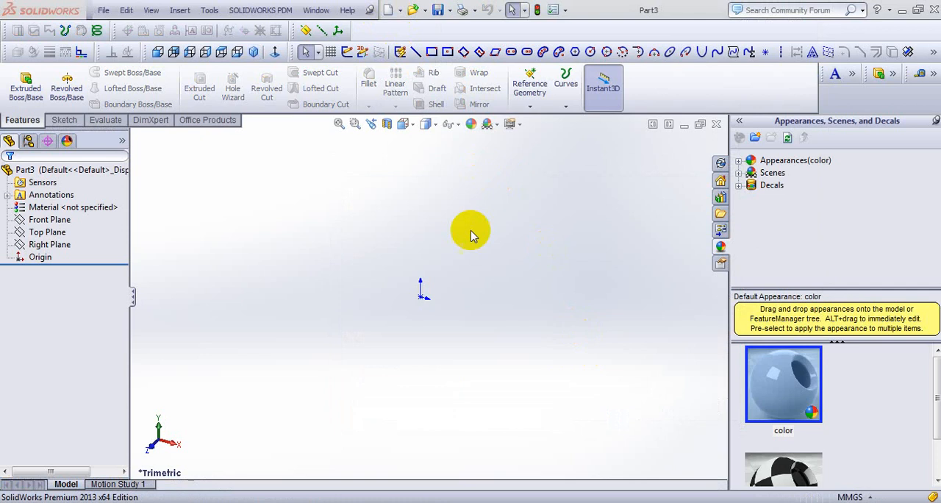
- Consult the reference drawing and sketch a corner rectangle about 104 by 90 mm from the origin on the Right Plane, in right view
key(alt+Tab)
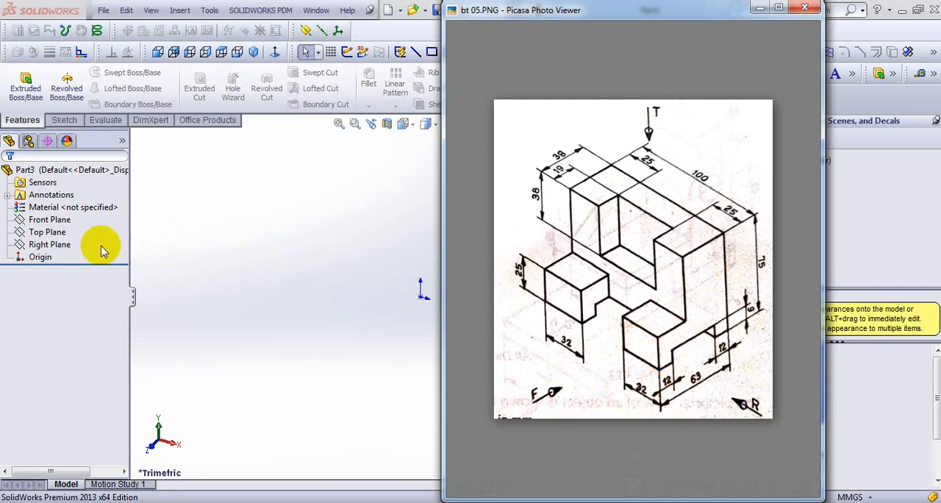
click(70, 245)
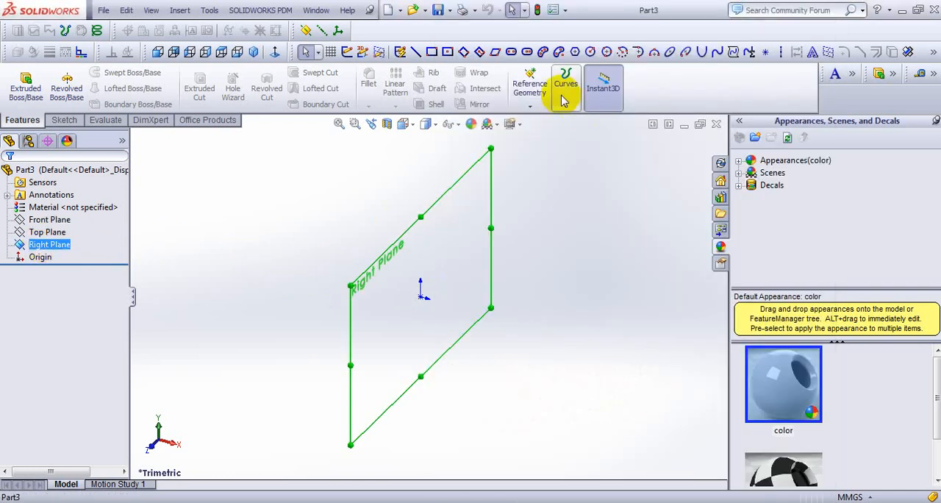
click(210, 54)
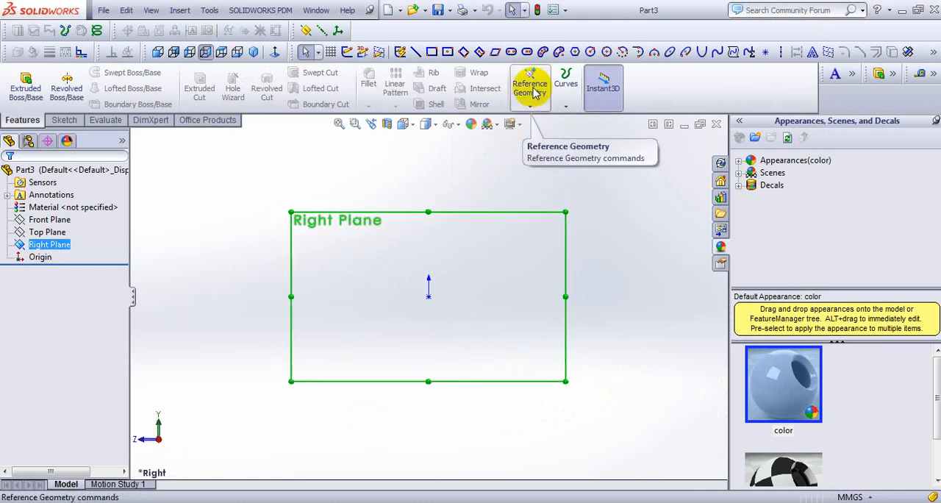
click(432, 52)
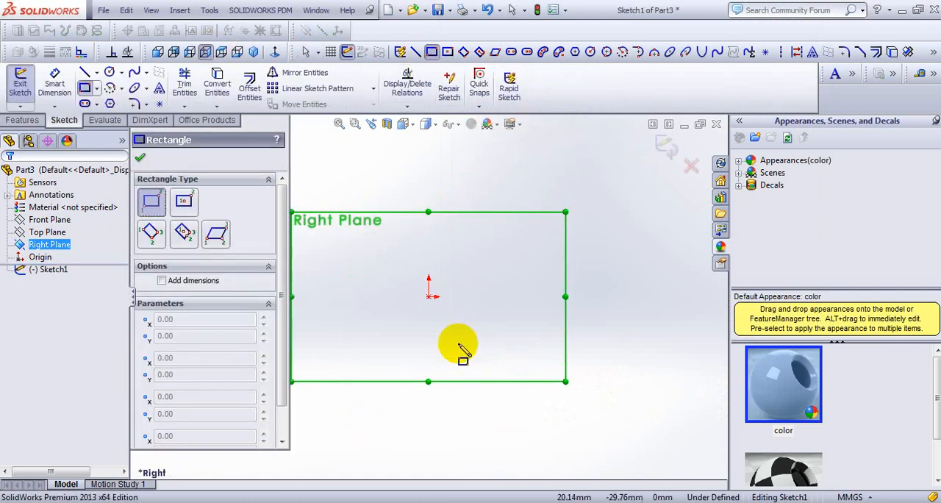
click(429, 297)
click(589, 159)
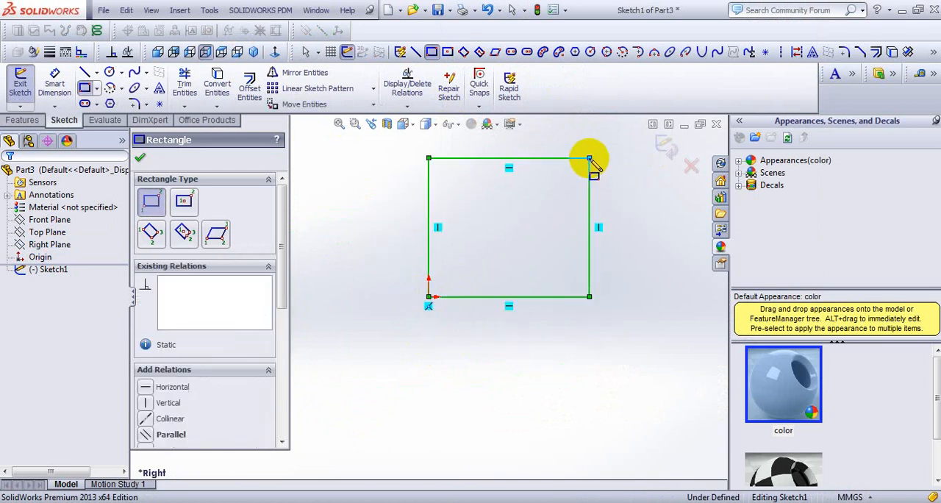
- Dimension the rectangle's bottom edge to 63 mm, as given in the reference drawing
right_click(493, 220)
click(611, 28)
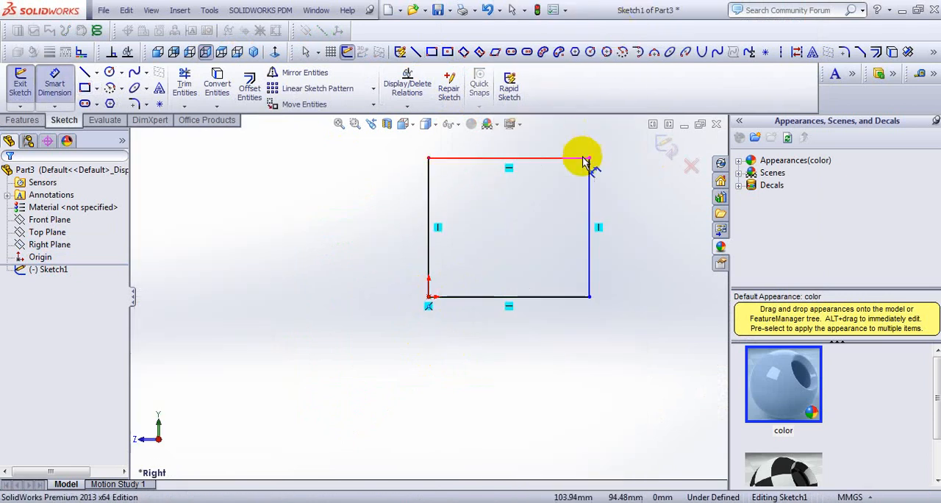
scroll(583, 161, down, 2)
click(578, 501)
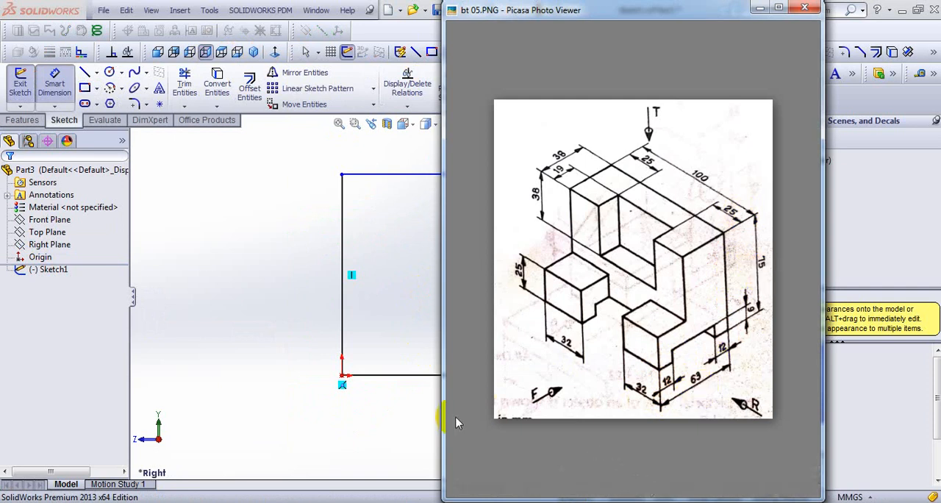
click(427, 374)
click(457, 418)
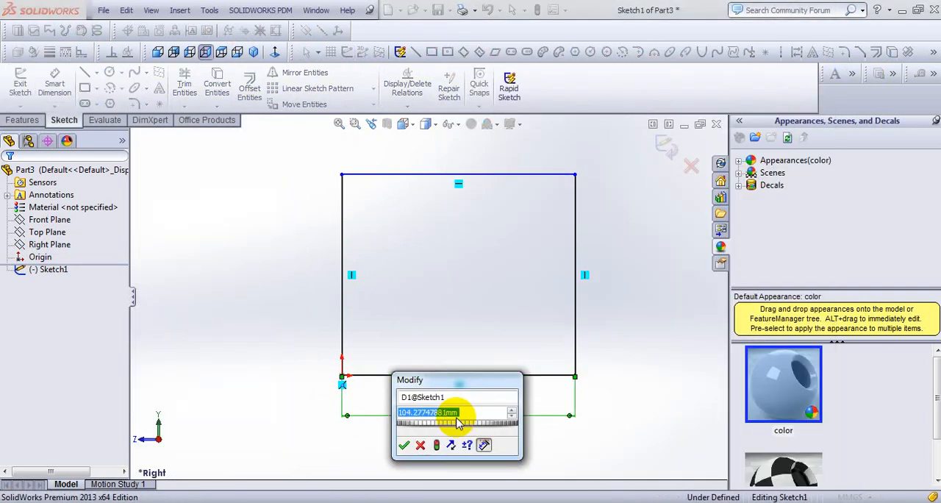
text(63)
key(Return)
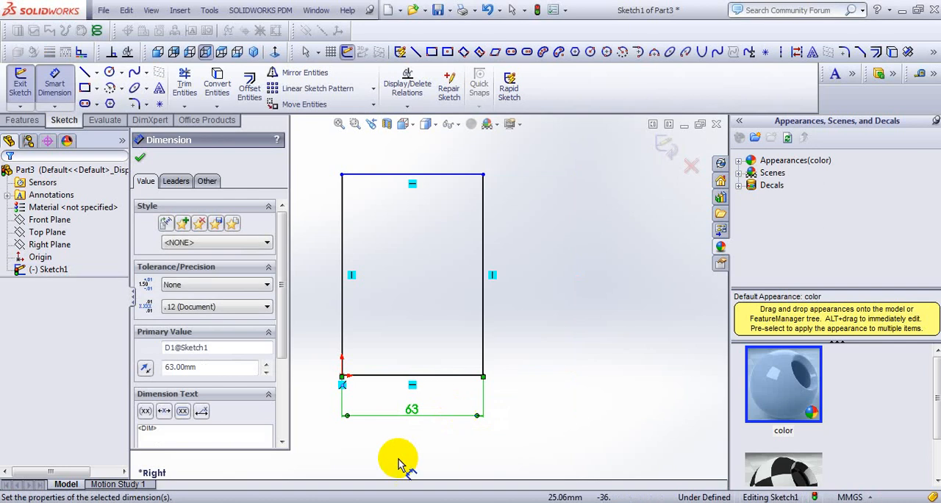
- Dimension the rectangle's right edge to 75 mm
click(483, 283)
click(523, 283)
key(Return)
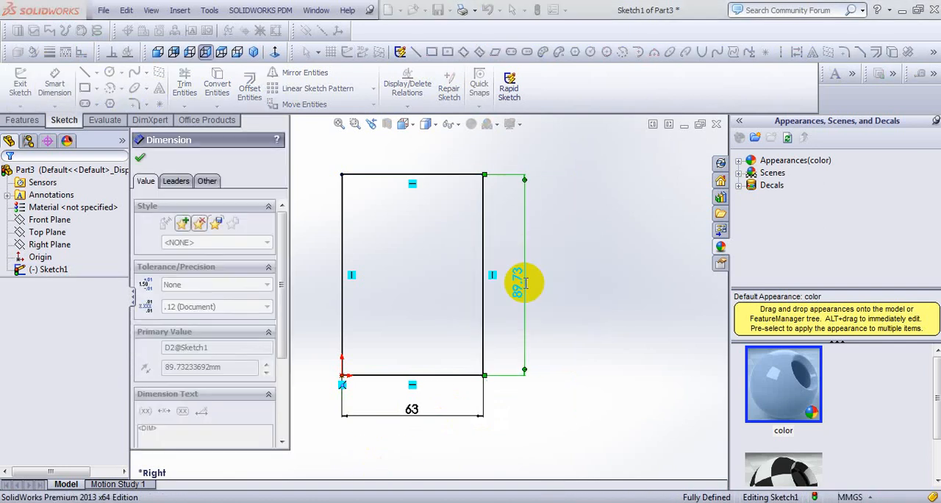
scroll(410, 294, down, 3)
scroll(403, 287, up, 1)
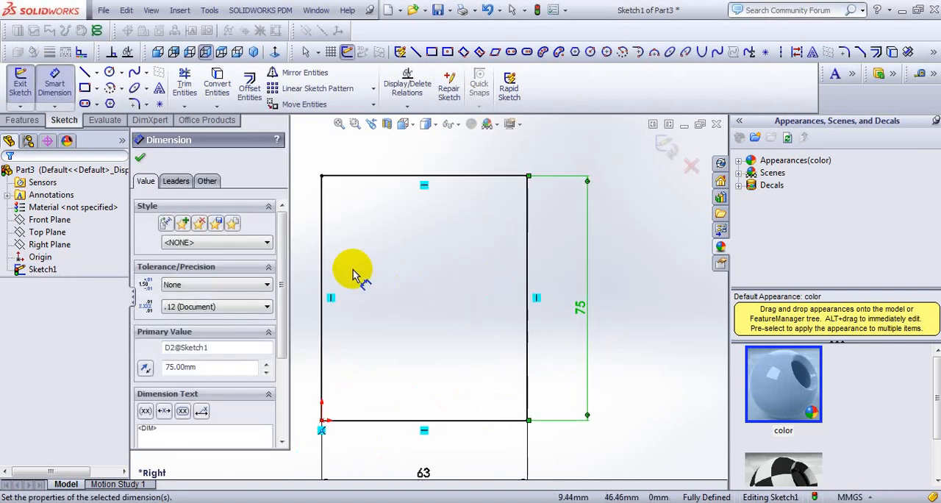
- Sketch a vertical line about 48 mm down from the rectangle's top edge and continue it horizontally to just past the left edge
click(416, 51)
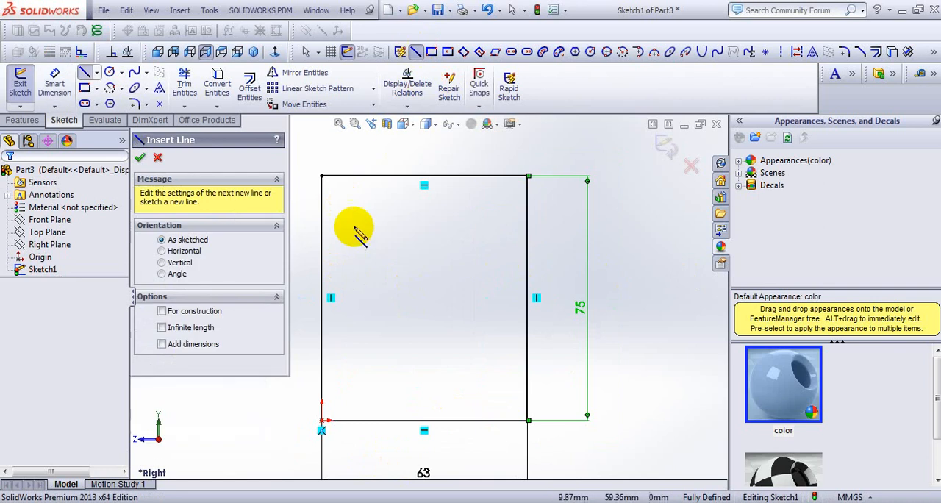
click(379, 177)
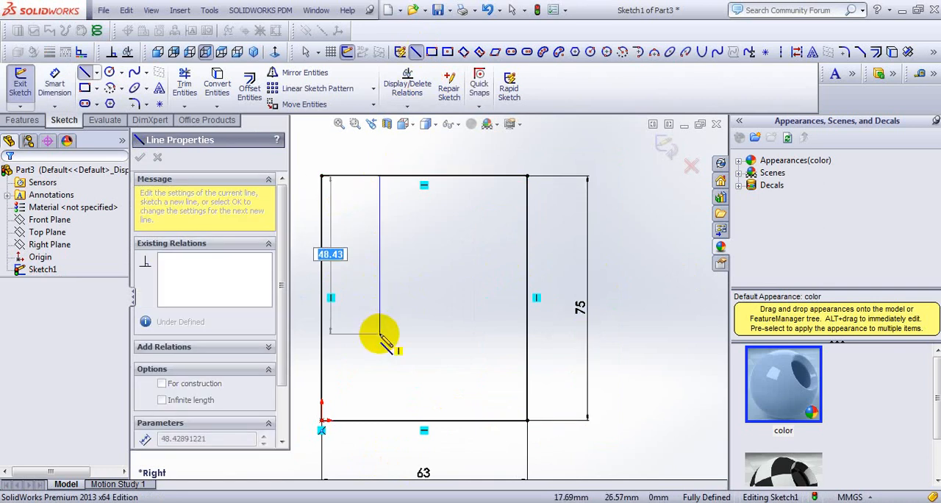
click(379, 333)
click(316, 333)
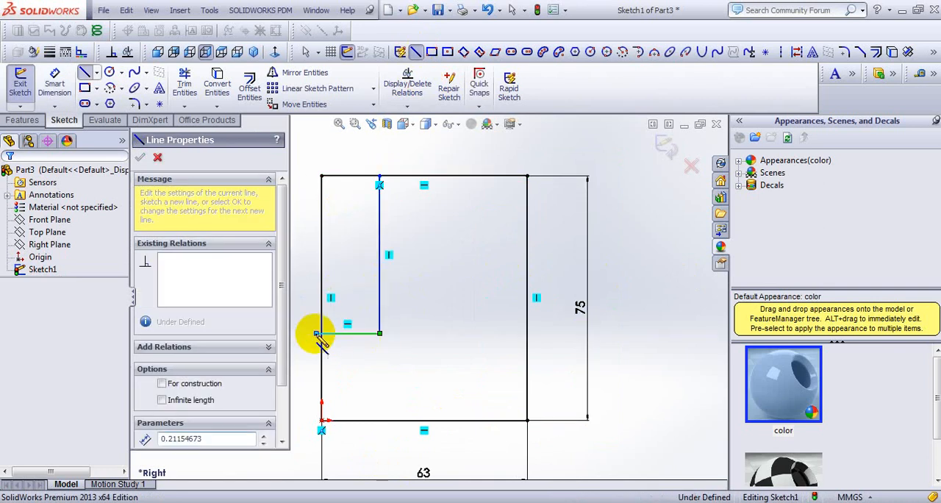
right_click(363, 340)
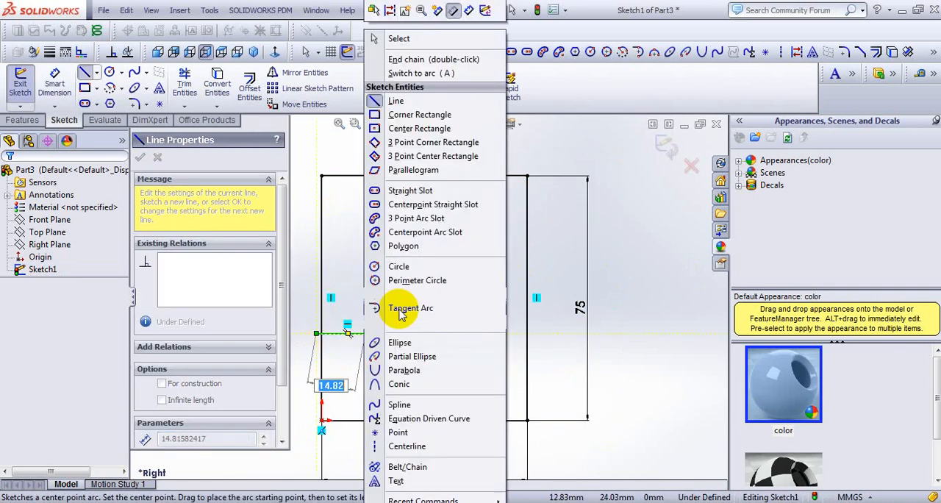
click(469, 11)
click(379, 235)
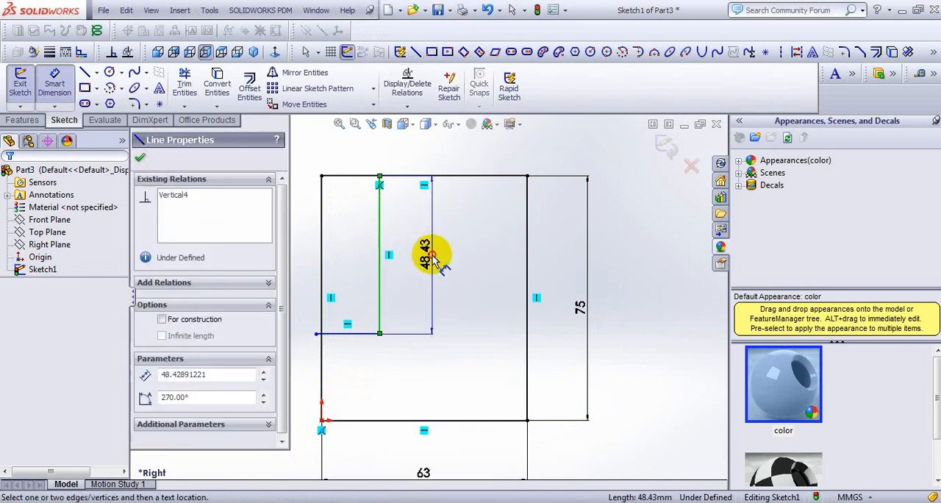
click(434, 257)
click(450, 497)
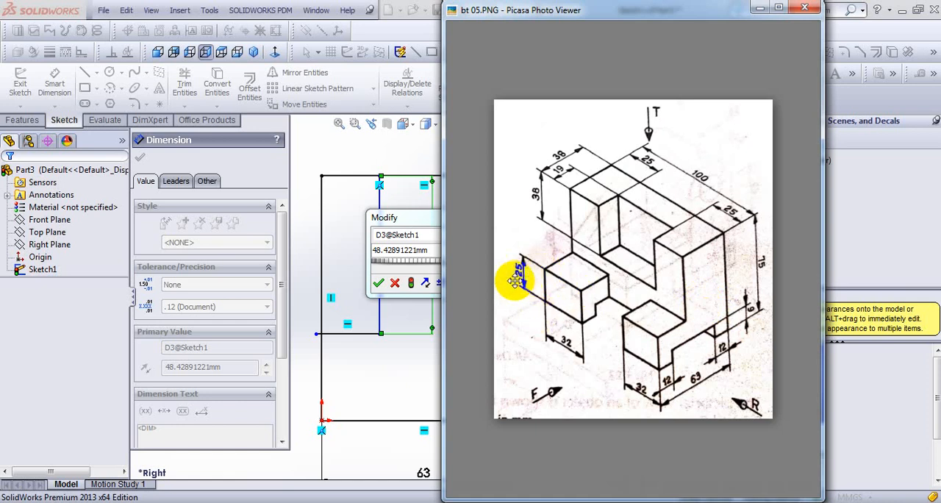
click(355, 141)
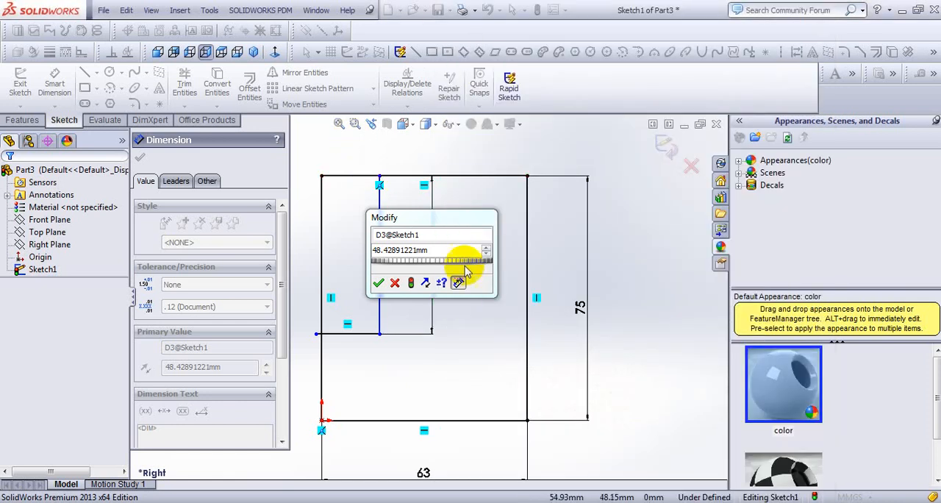
click(378, 282)
key(Delete)
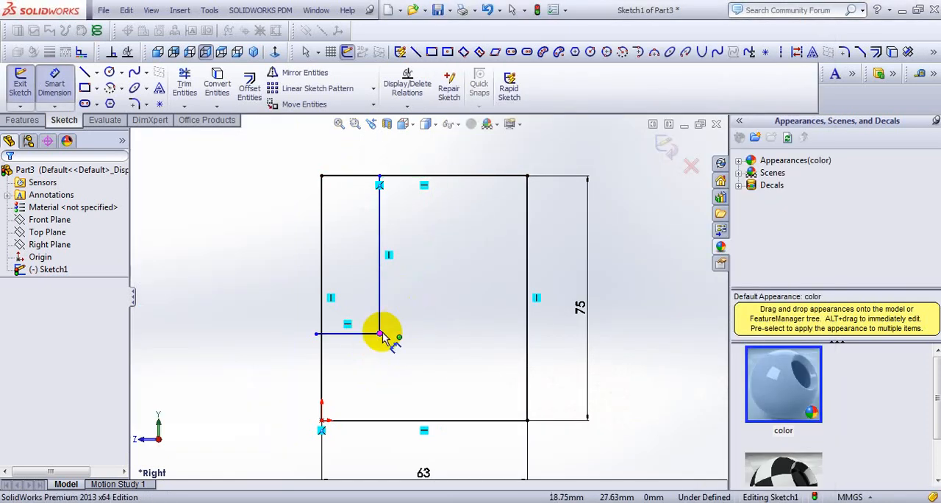
- Dimension the short horizontal line 25 mm above the rectangle's bottom edge and trim its overhang beyond the left edge
click(374, 335)
click(375, 421)
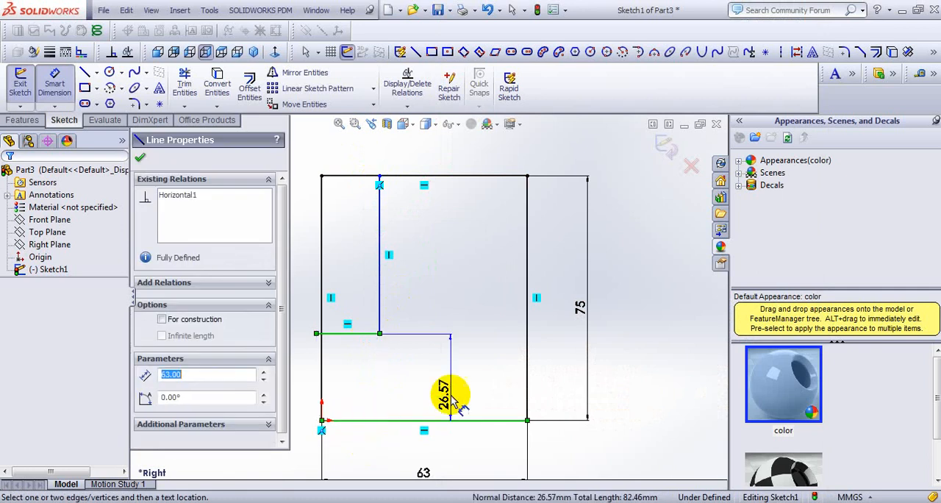
click(558, 378)
text(25)
key(Return)
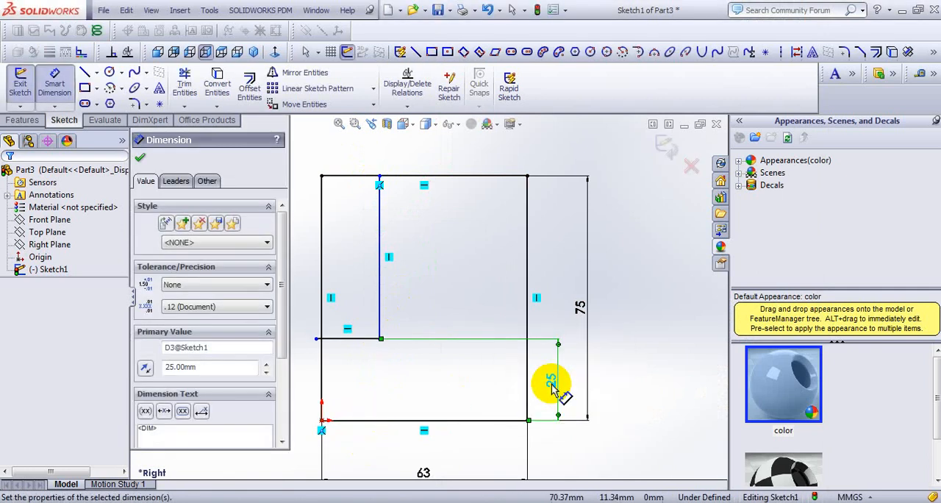
click(140, 157)
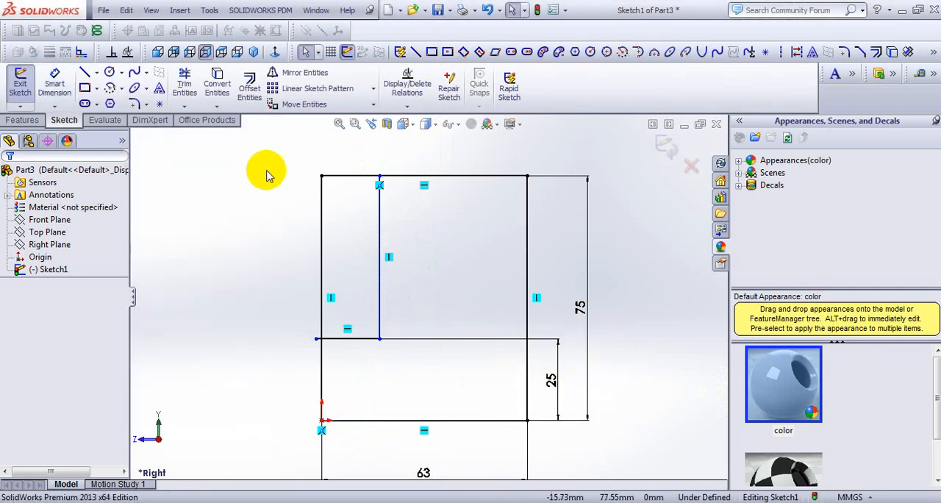
click(185, 85)
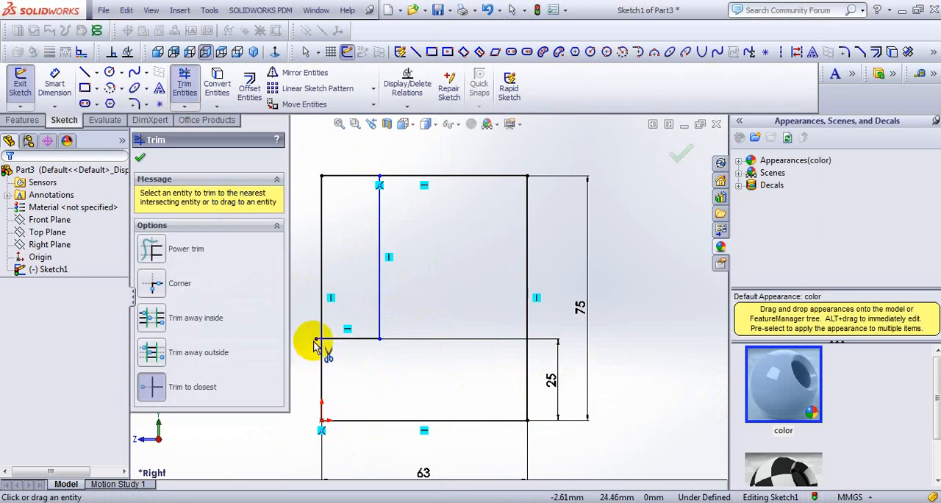
click(139, 157)
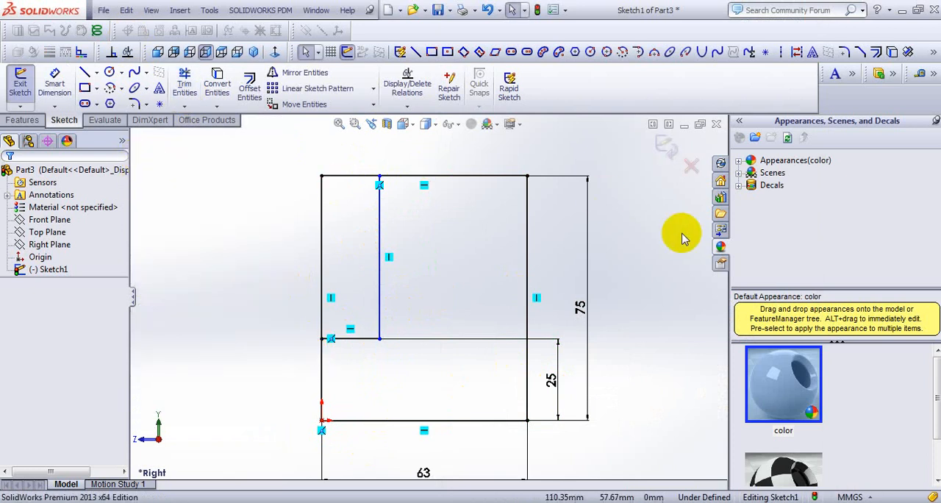
- Dimension the inner vertical line 38 mm from the rectangle's right edge, following the reference drawing
key(alt+Tab)
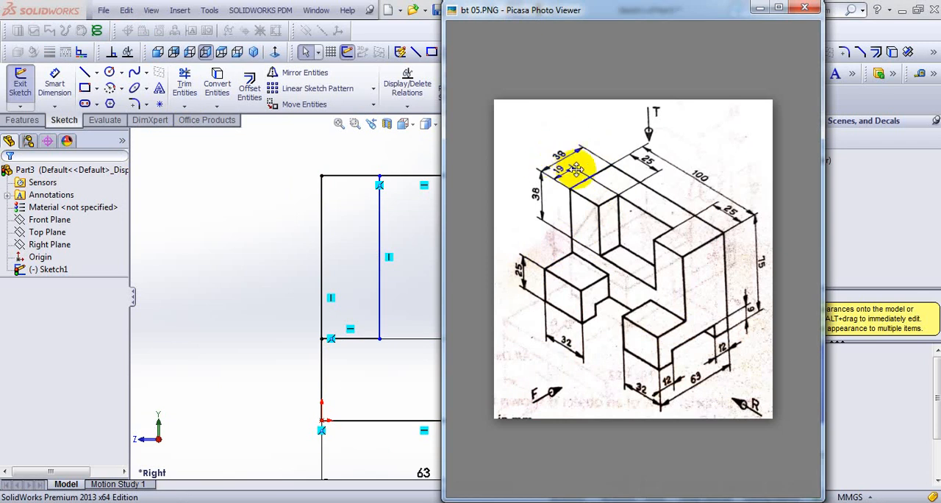
click(336, 152)
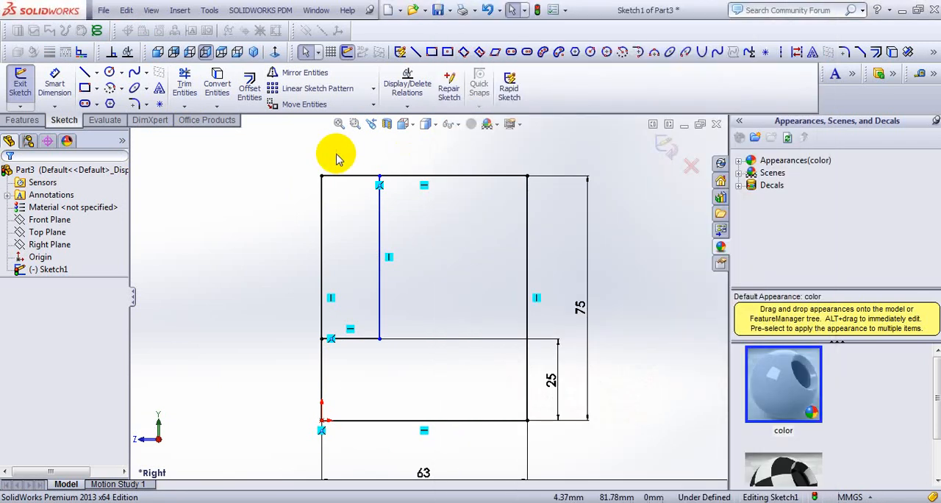
right_click(553, 139)
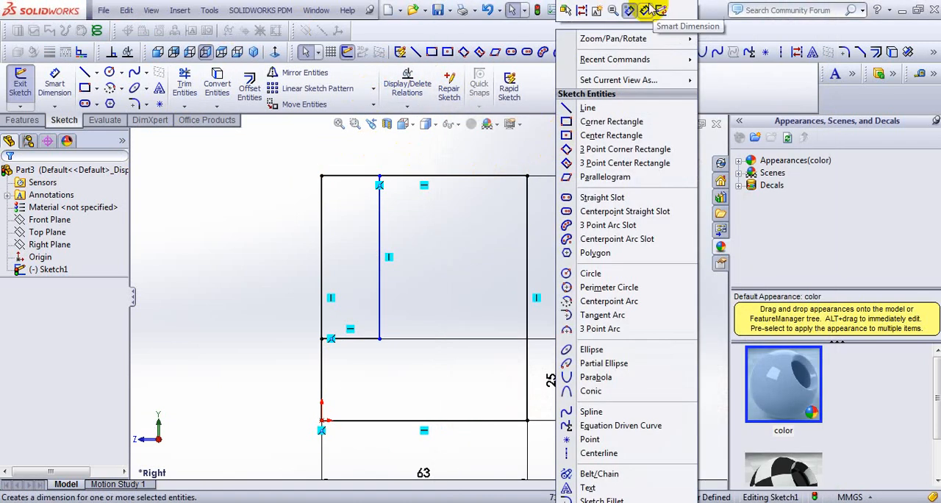
click(643, 9)
click(380, 248)
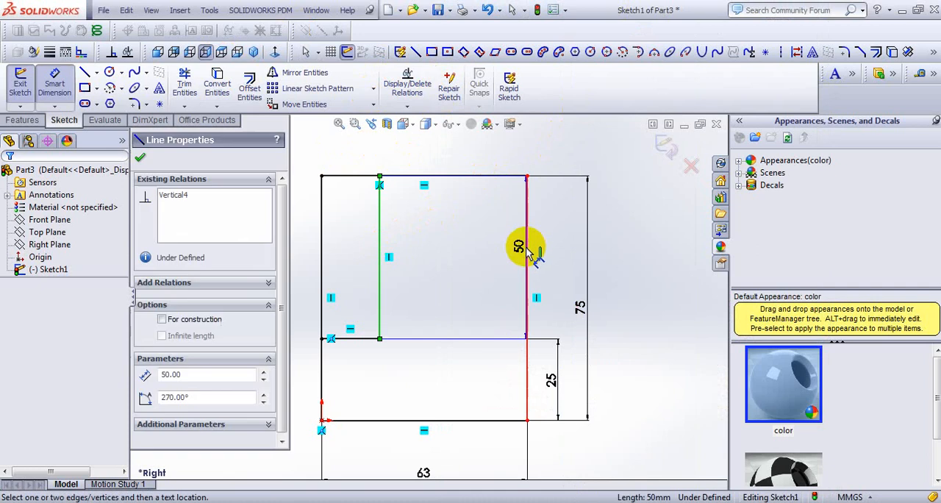
click(527, 250)
click(384, 153)
text(38)
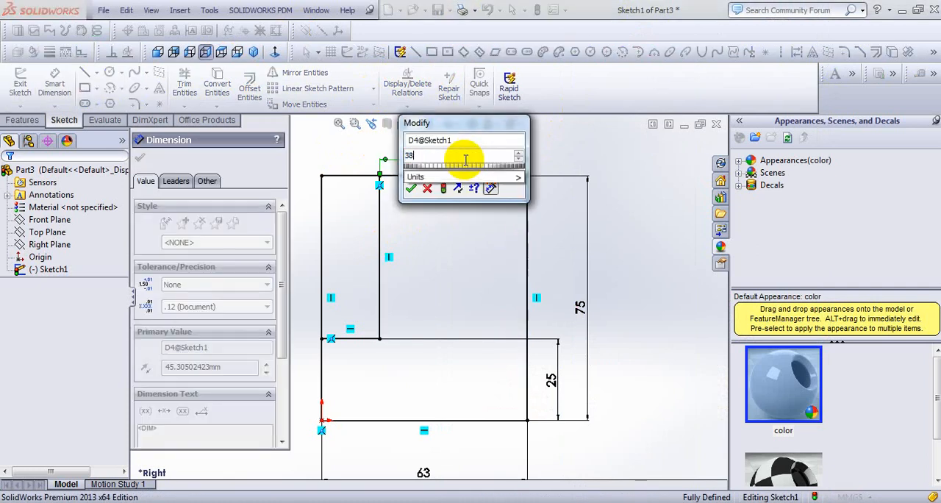
key(Return)
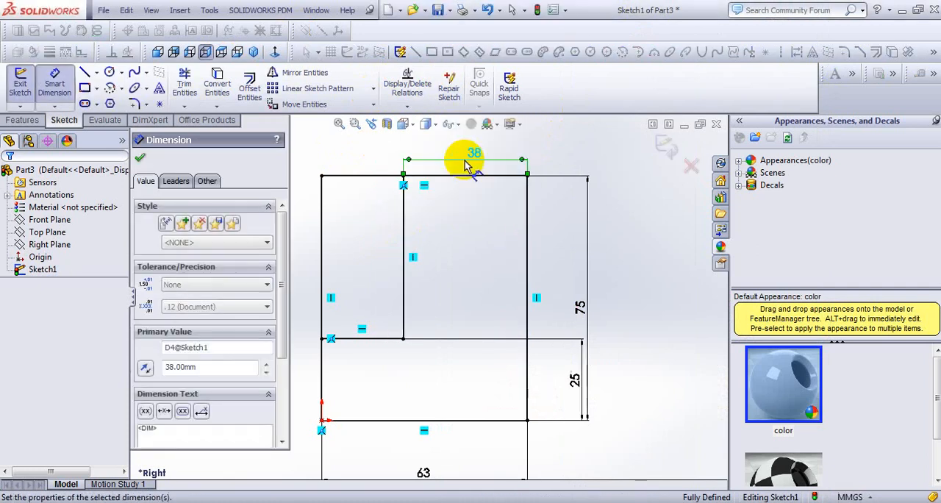
click(617, 168)
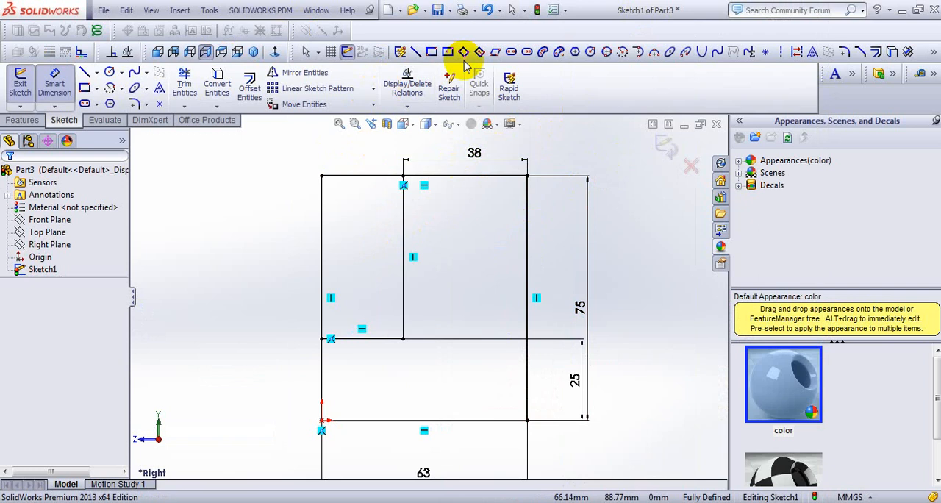
- Trim away the rectangle's upper-left edge segments outside the inner lines to leave an L-shaped profile
click(184, 84)
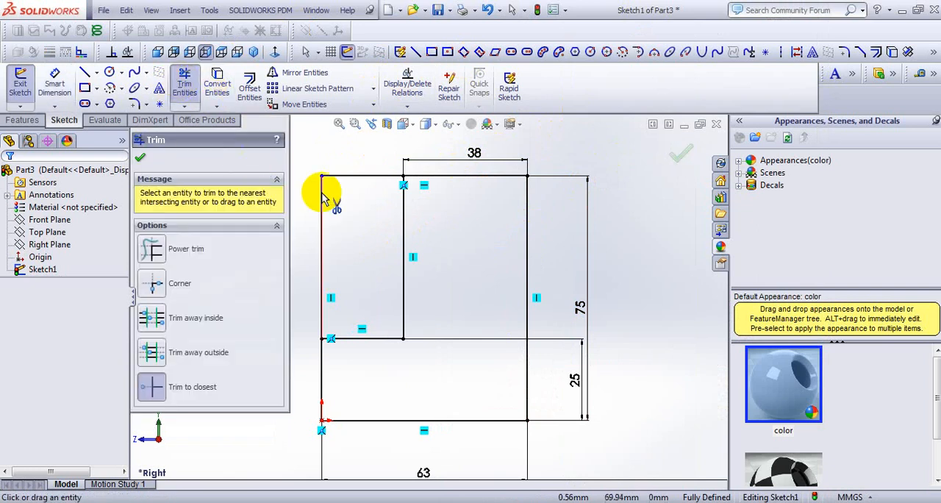
click(372, 176)
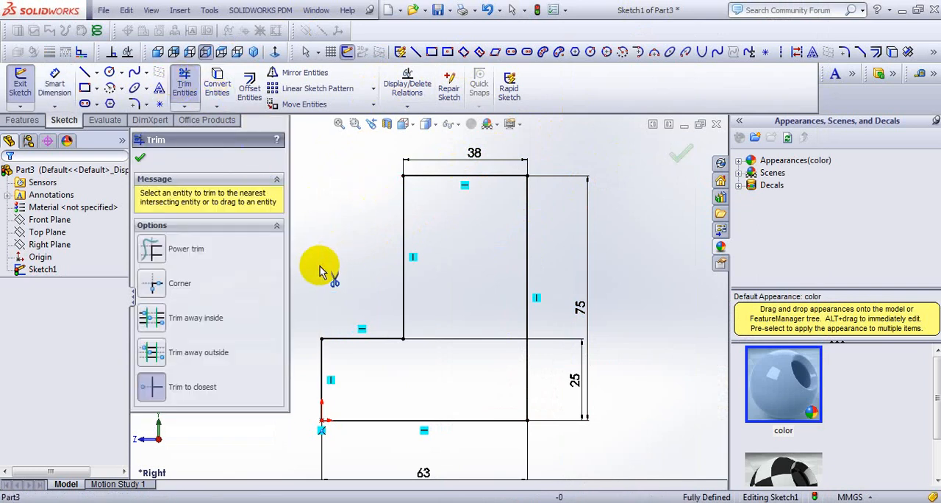
click(138, 160)
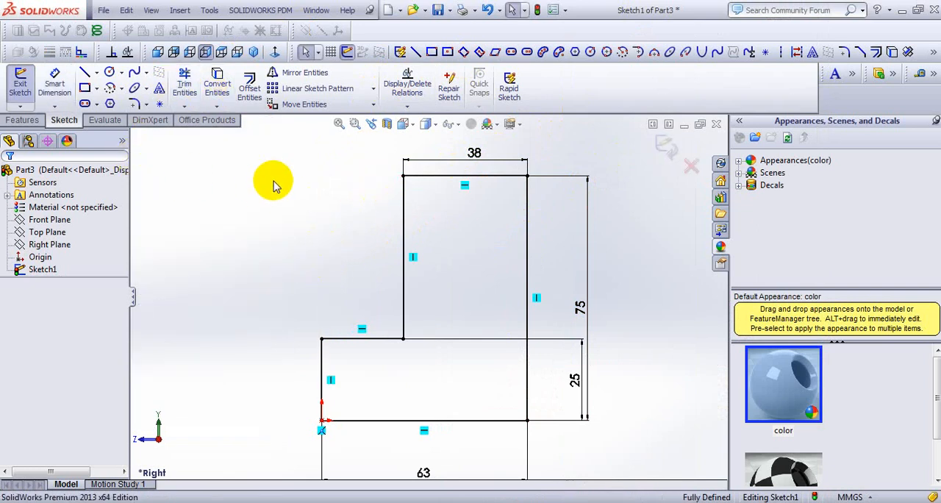
- Following the reference drawing, sketch a three-line notch about 43 mm wide and 9 mm tall on the profile's bottom edge
key(alt+Tab)
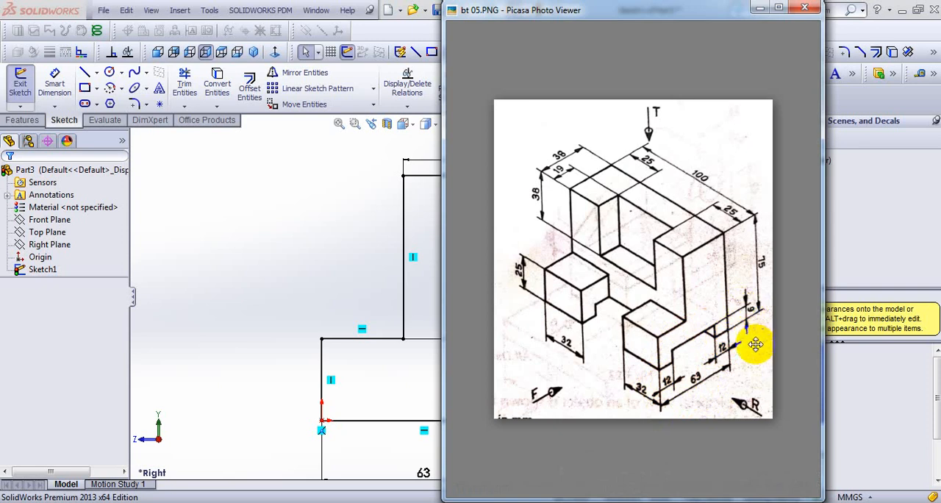
click(313, 285)
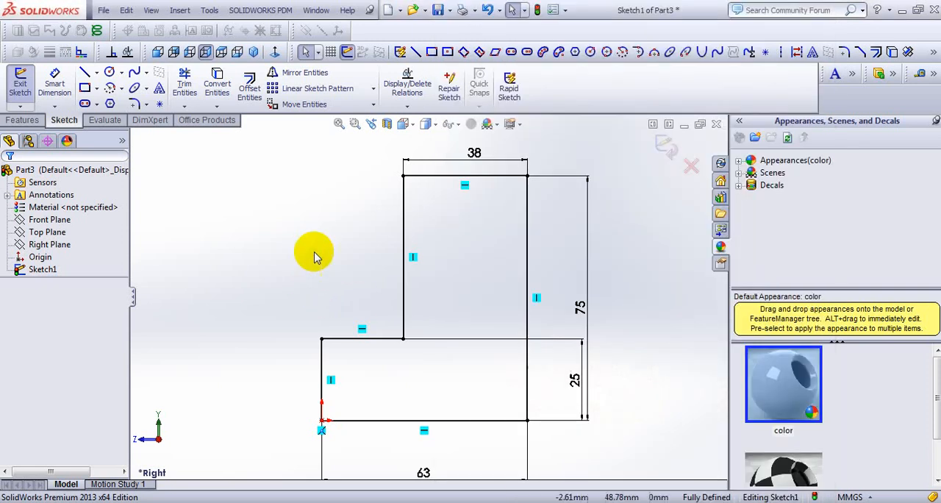
click(414, 54)
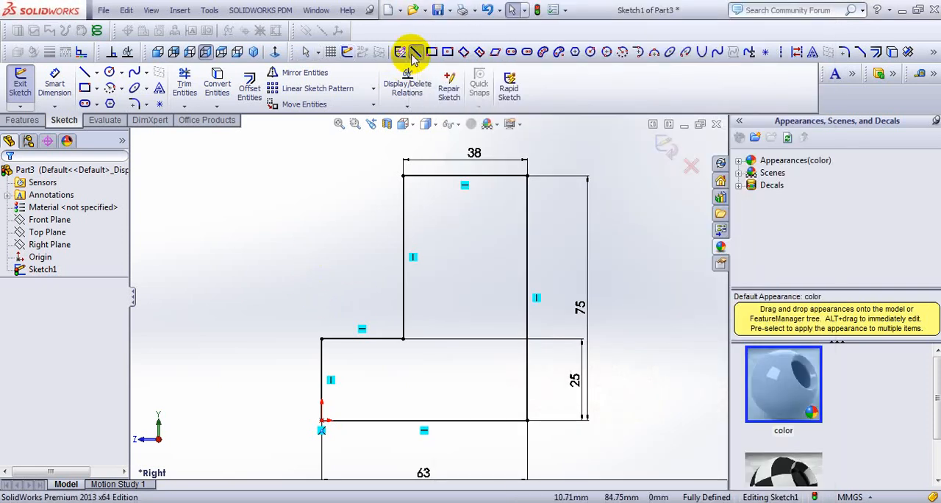
click(360, 422)
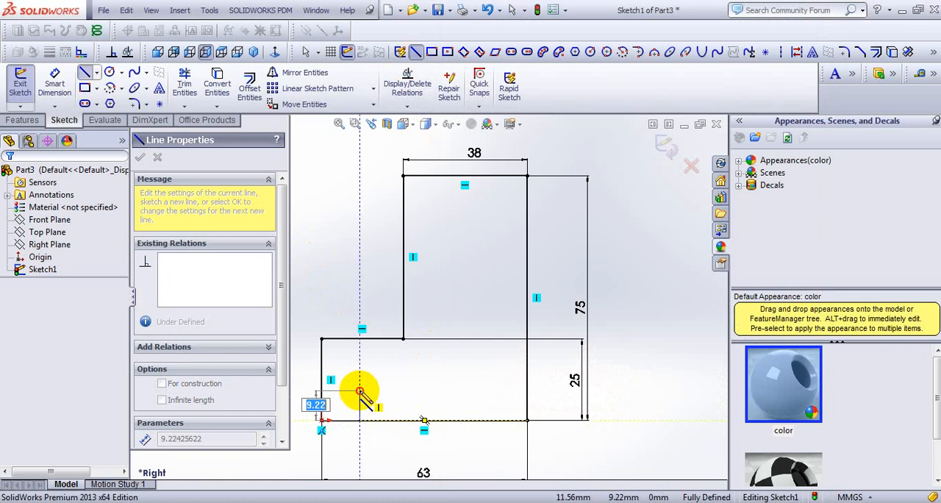
click(360, 390)
click(499, 390)
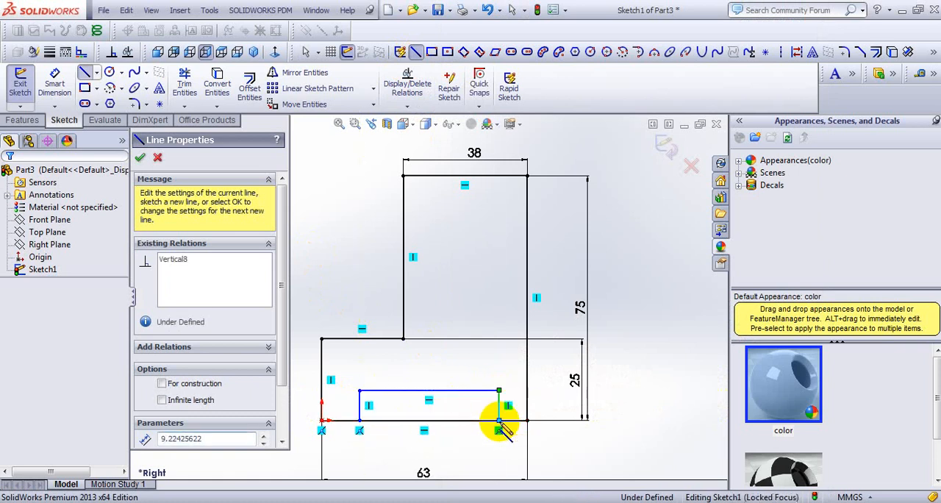
right_click(499, 426)
- Dimension the notch's right side 12 mm from the profile's right edge and its left side 12 mm from the left edge
click(602, 24)
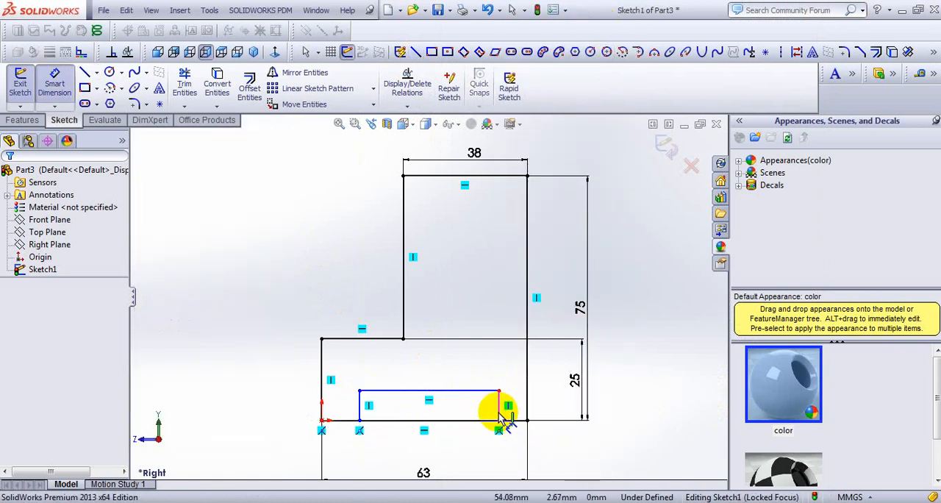
click(501, 411)
click(526, 400)
click(511, 442)
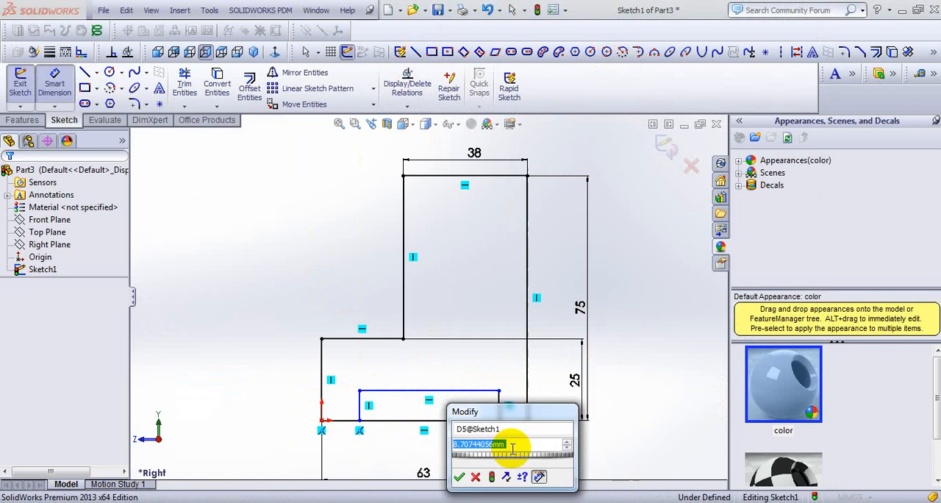
text(12)
key(Return)
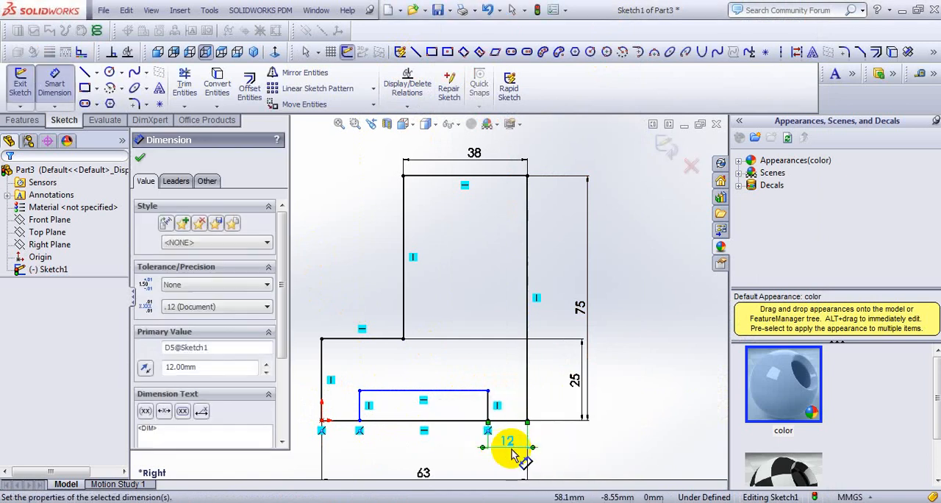
click(323, 397)
click(341, 448)
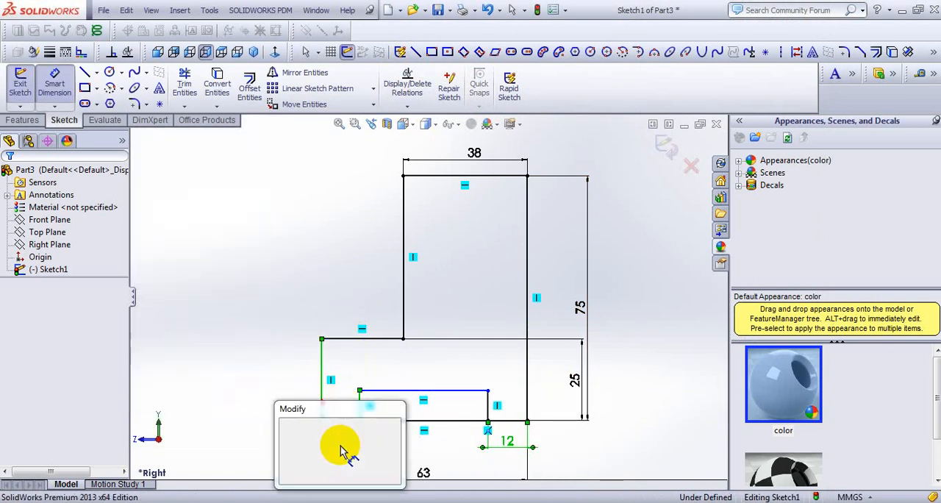
text(12)
key(Return)
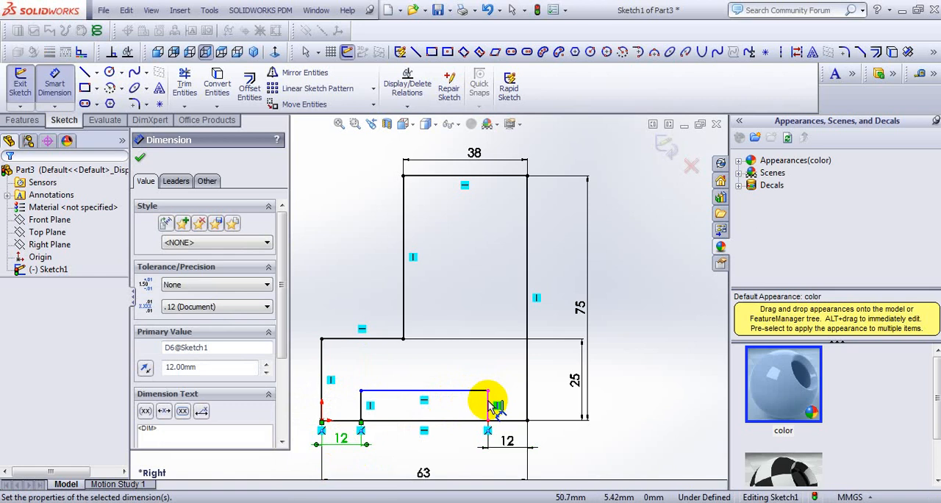
- Dimension the notch's height to 6 mm and trim the bottom line across its opening
click(489, 405)
click(549, 402)
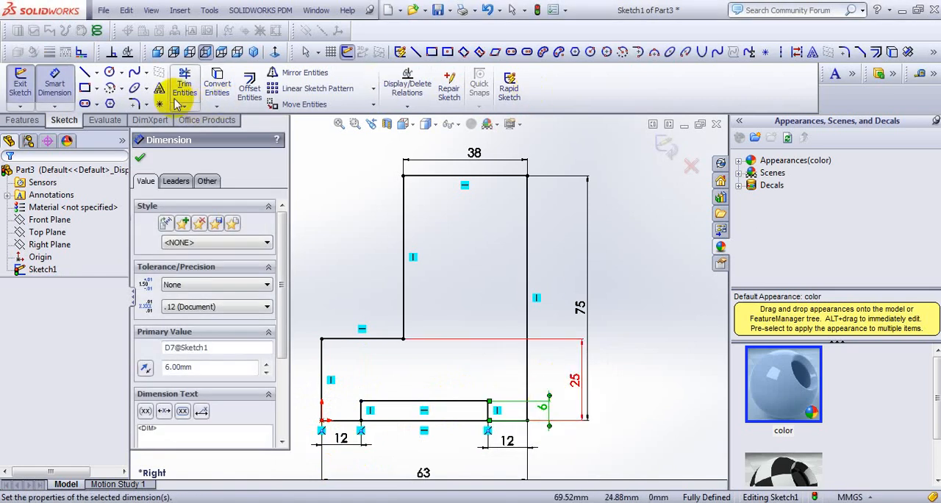
click(186, 77)
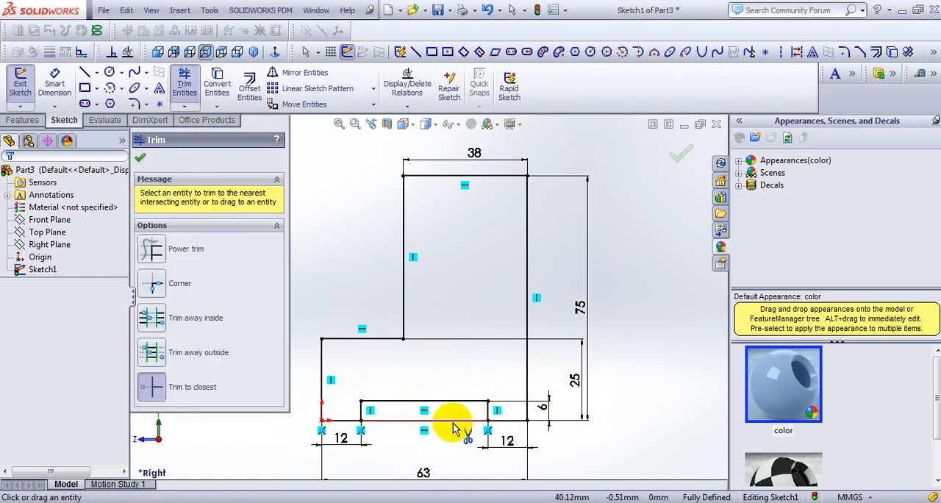
click(141, 157)
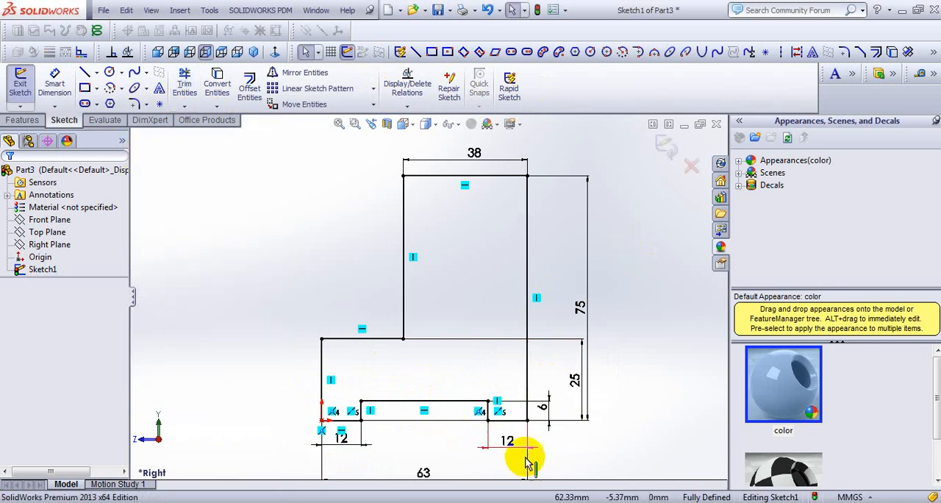
- Check the overall length in the bt 05.PNG reference drawing and extrude the profile 100 mm with the Mid Plane end condition
key(alt+Tab)
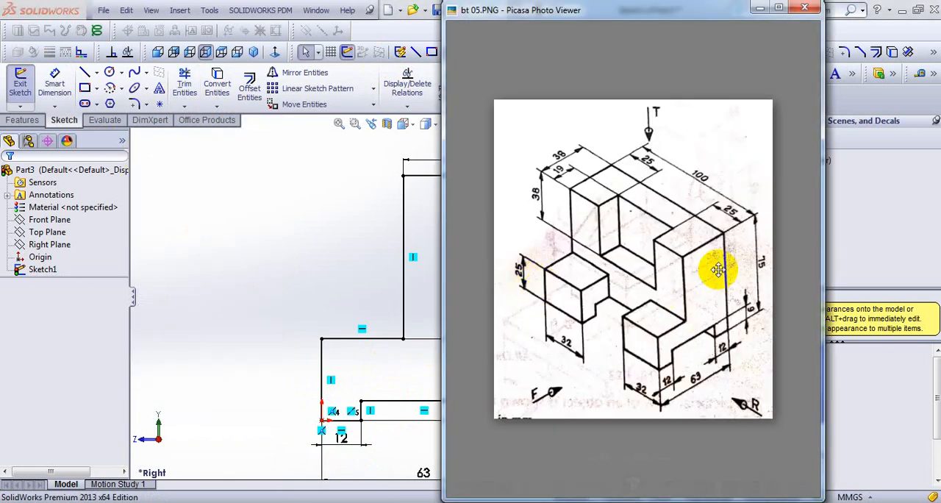
key(alt+Tab)
scroll(542, 261, down, 3)
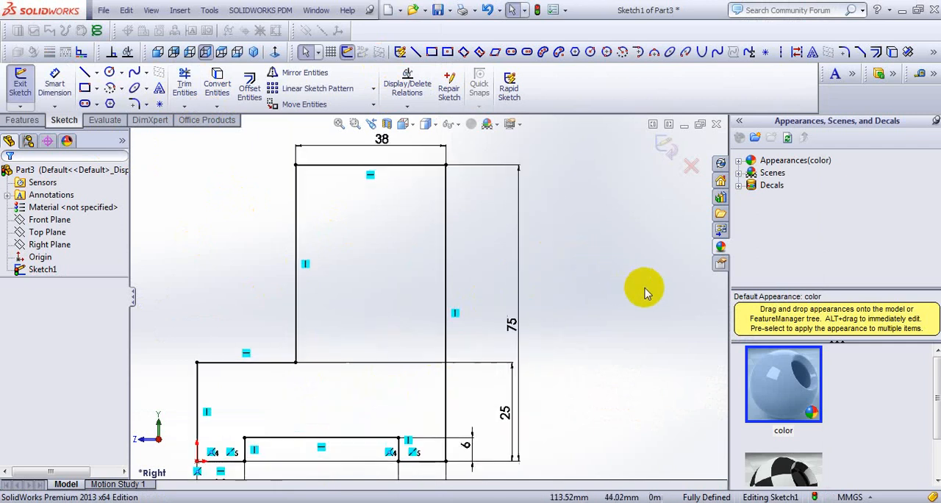
key(alt+Tab)
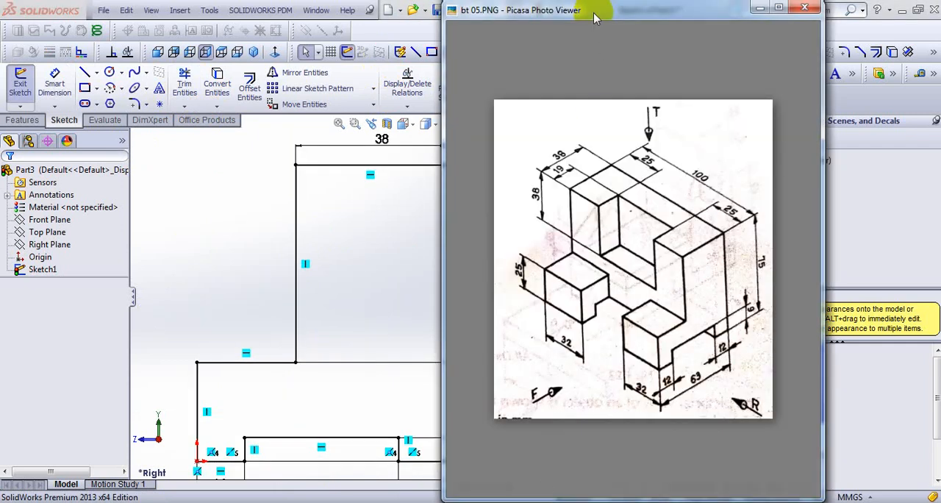
drag(595, 19, 656, 16)
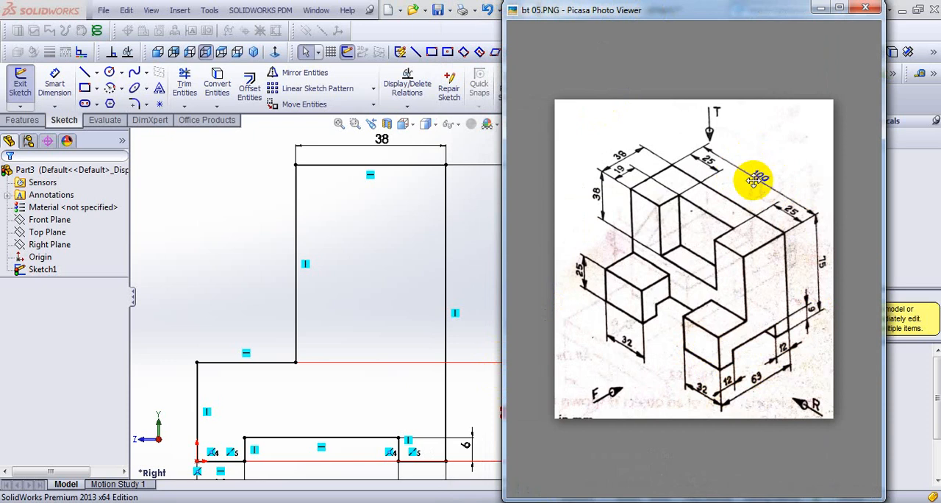
click(221, 183)
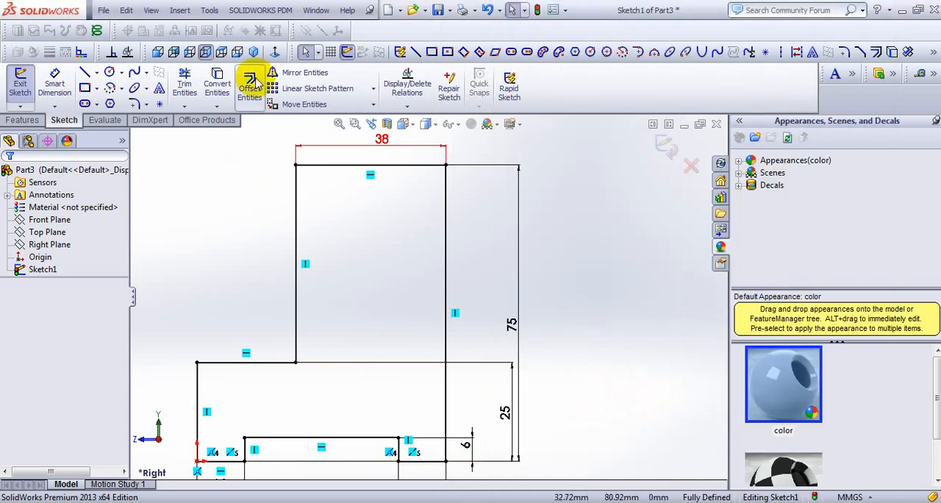
click(253, 52)
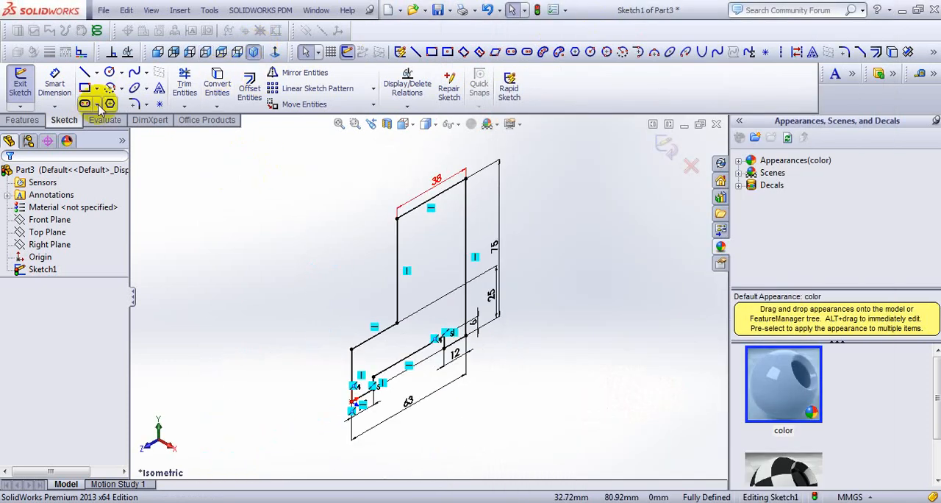
click(20, 119)
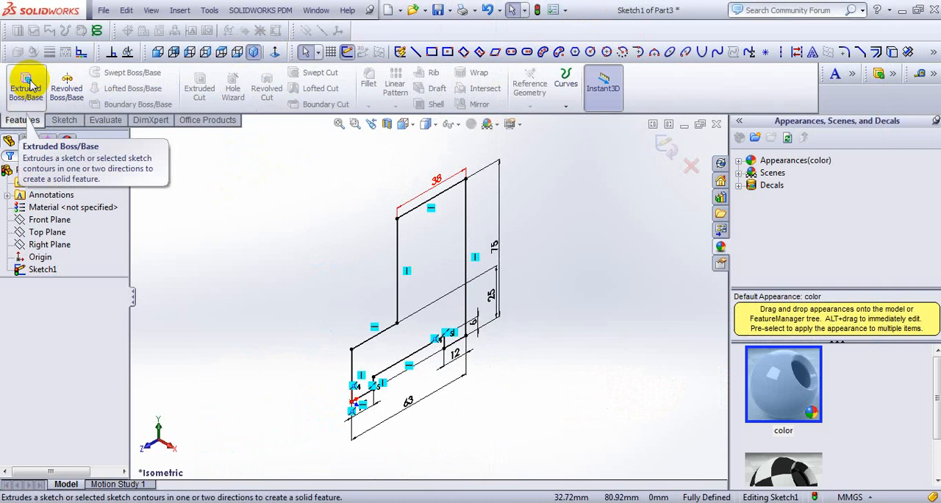
click(28, 83)
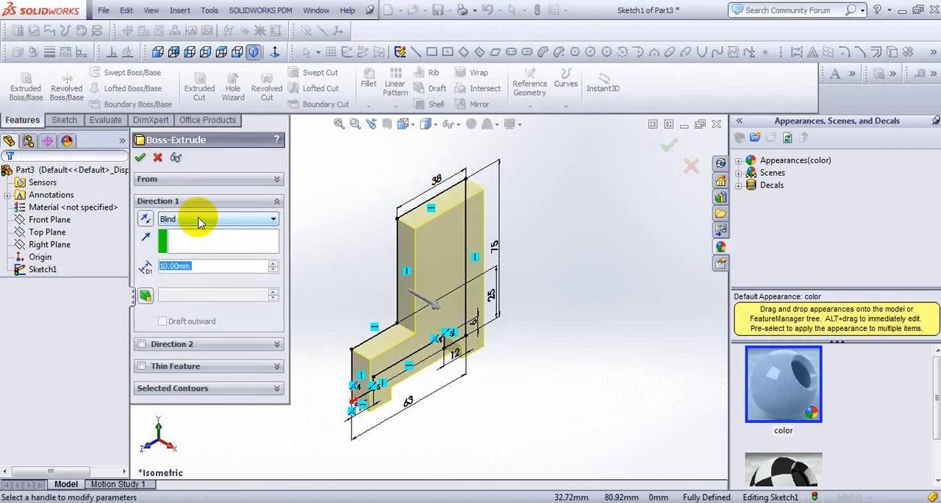
click(198, 220)
click(212, 278)
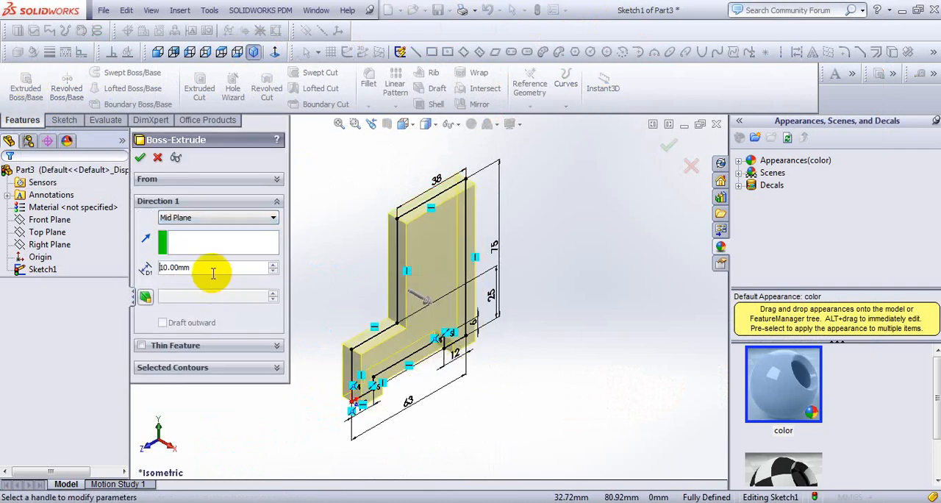
text(100)
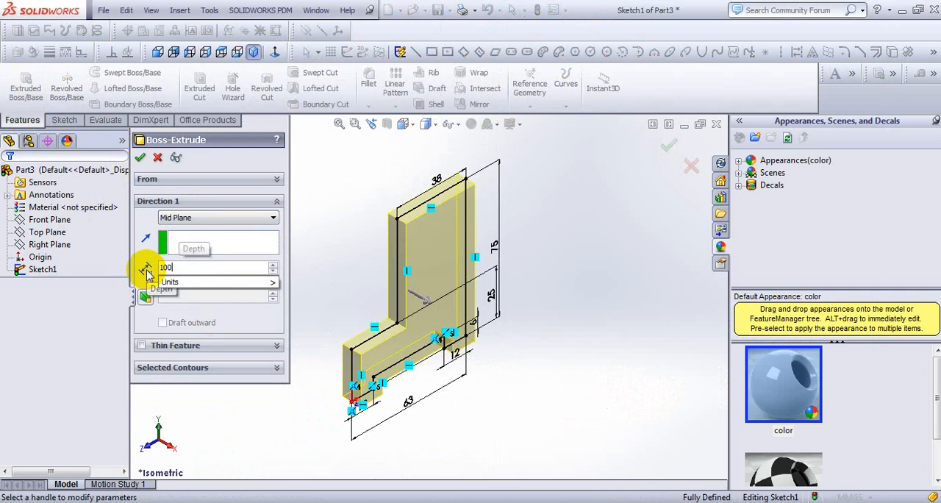
key(Return)
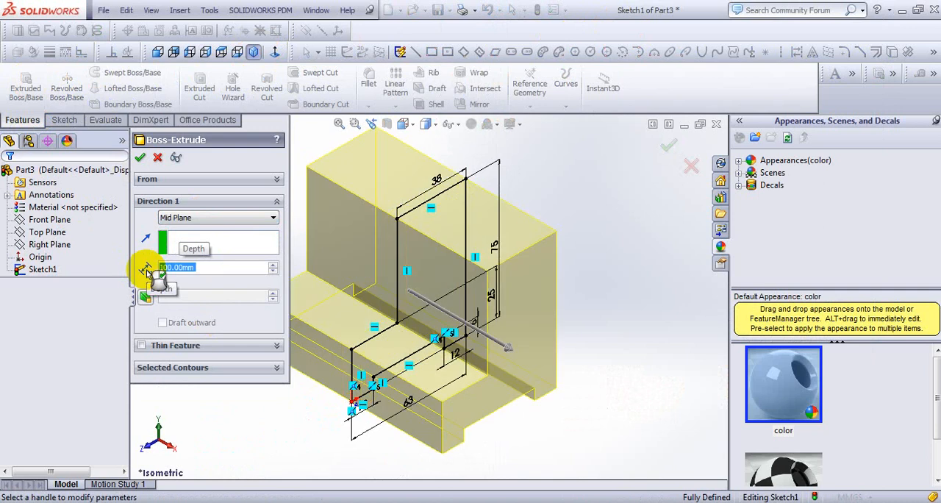
click(139, 159)
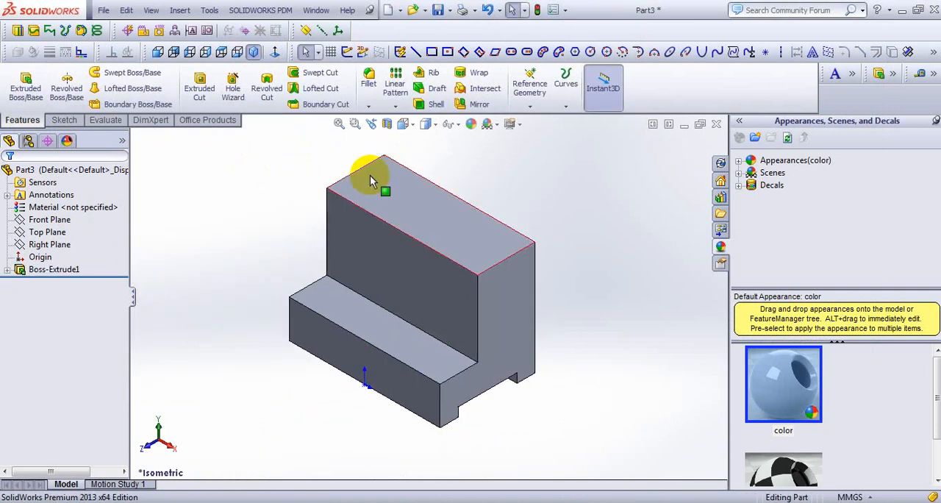
scroll(371, 182, up, 1)
scroll(381, 236, down, 2)
scroll(445, 411, up, 1)
scroll(474, 443, down, 2)
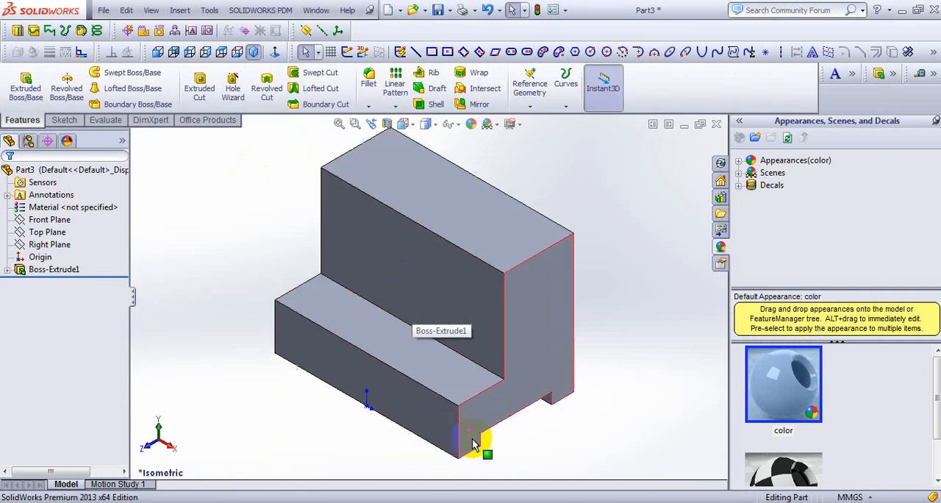
scroll(455, 250, up, 1)
scroll(445, 240, down, 1)
scroll(445, 243, up, 1)
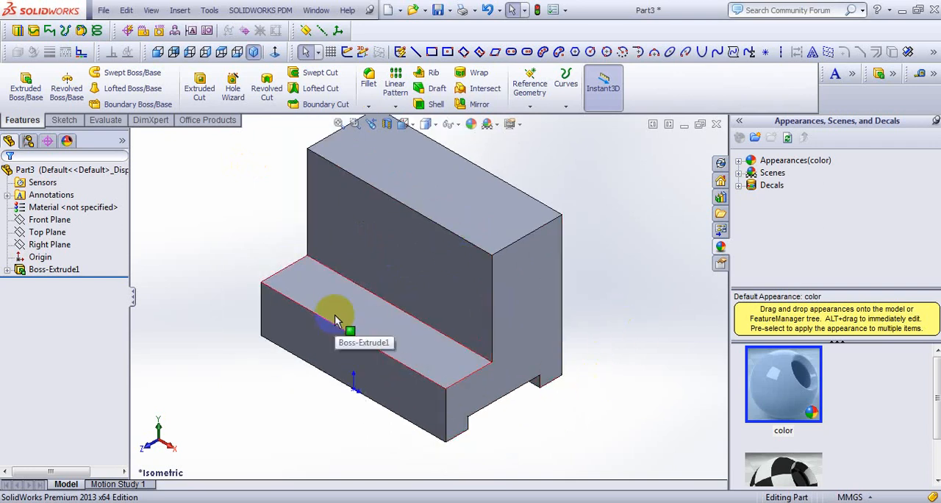
- Following the reference drawing, sketch a corner rectangle about 37 mm wide on the lower step's top face, spanning its full 25 mm depth
click(542, 498)
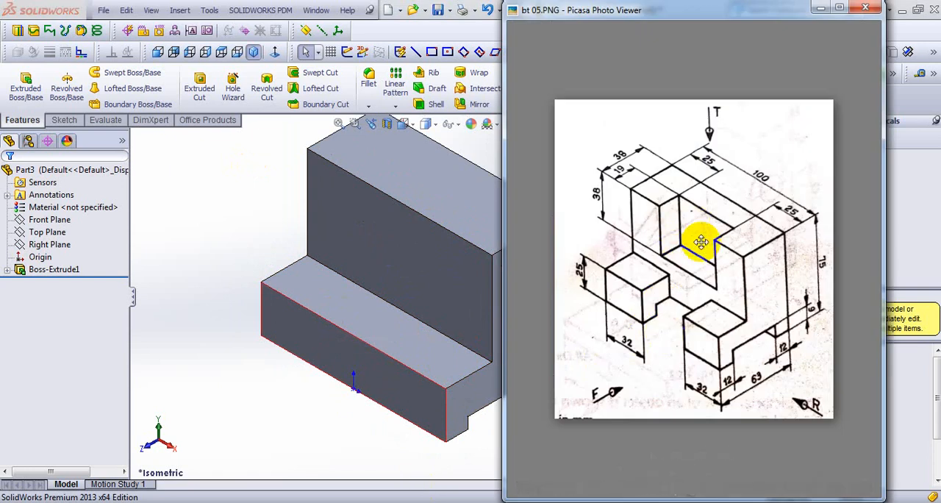
click(219, 185)
click(358, 318)
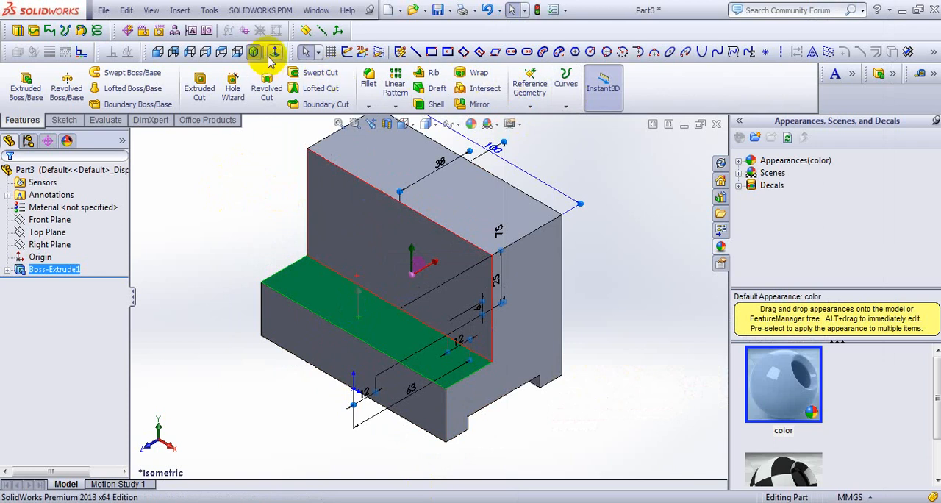
click(275, 52)
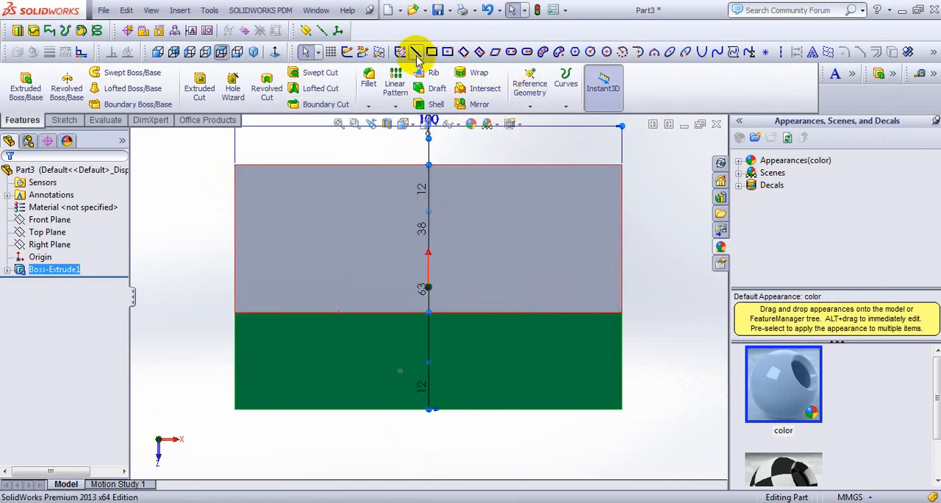
click(432, 51)
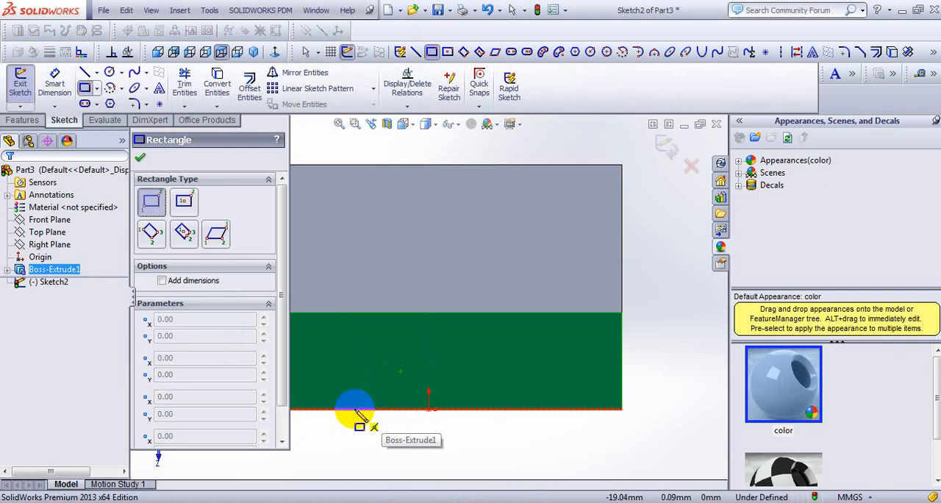
click(355, 409)
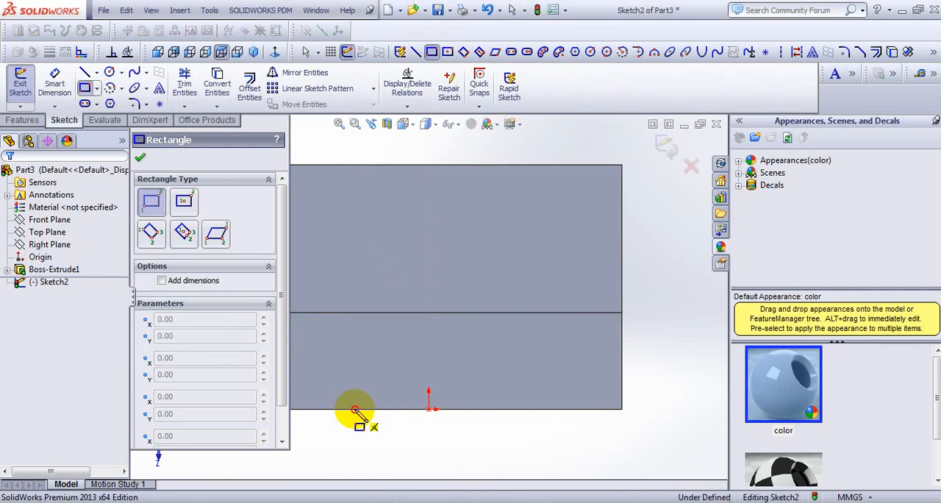
click(499, 315)
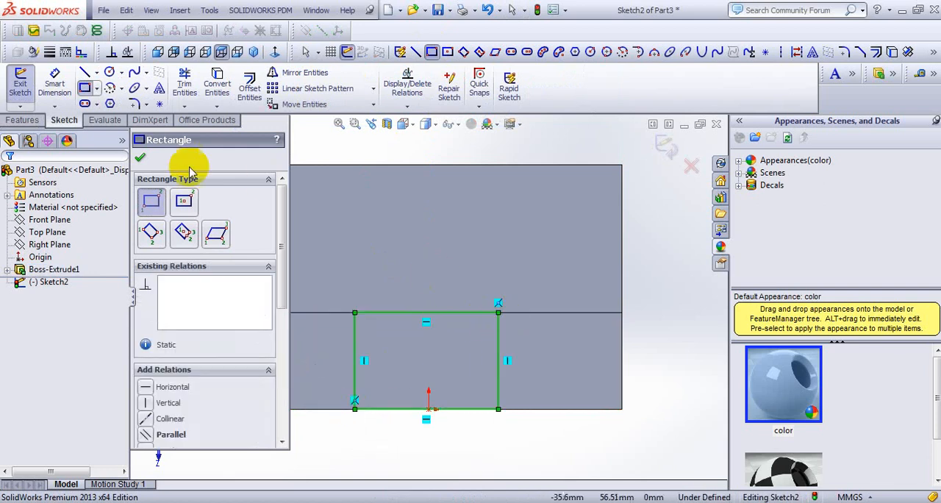
click(141, 159)
- Check the drawing and dimension the rectangle's left side 32 mm from the block's left end
right_click(276, 125)
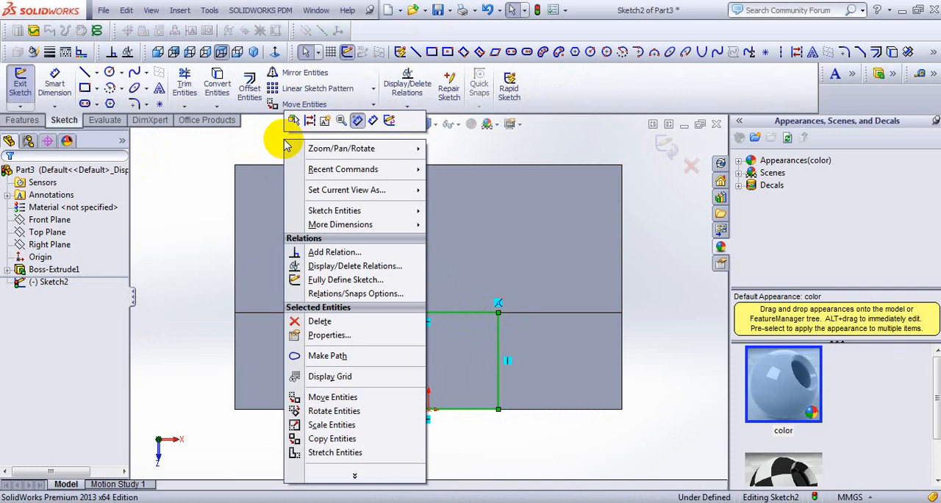
click(373, 122)
key(alt+Tab)
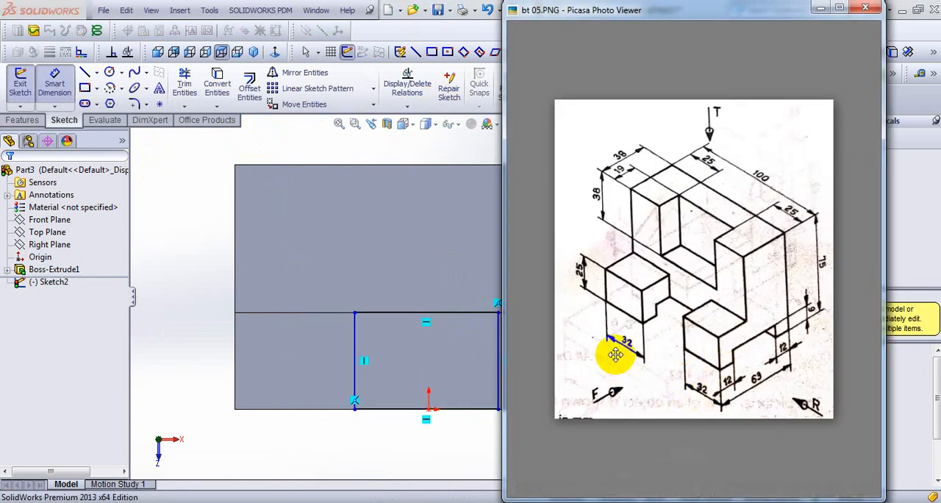
click(236, 349)
click(356, 358)
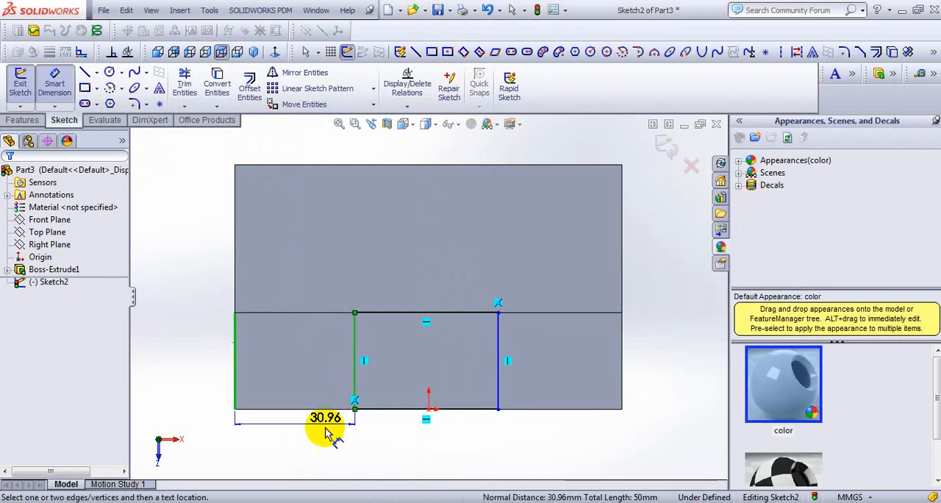
click(296, 440)
text(32)
key(Return)
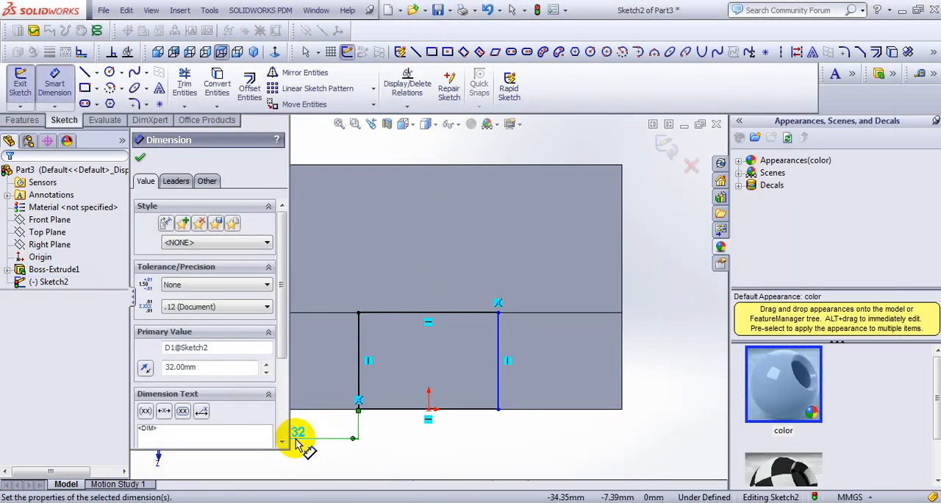
- Dimension the rectangle's right side 32 mm from the block's right end
click(622, 377)
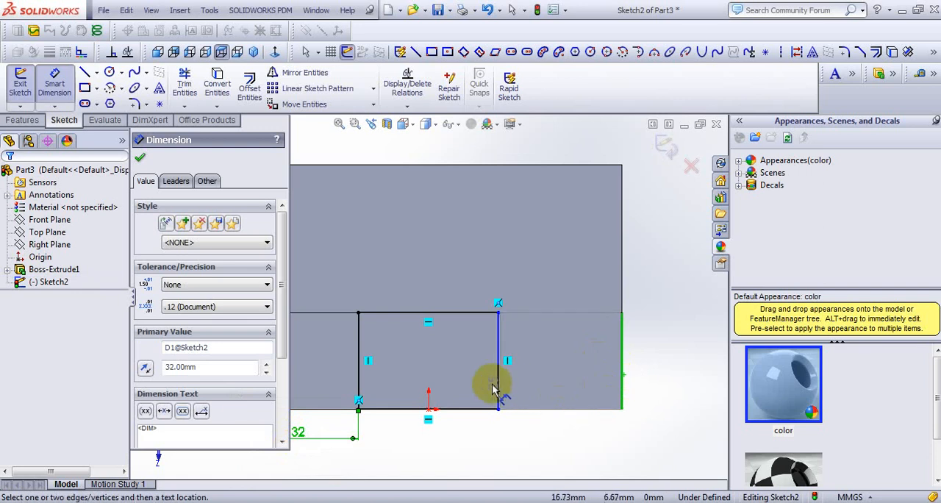
click(499, 384)
click(554, 437)
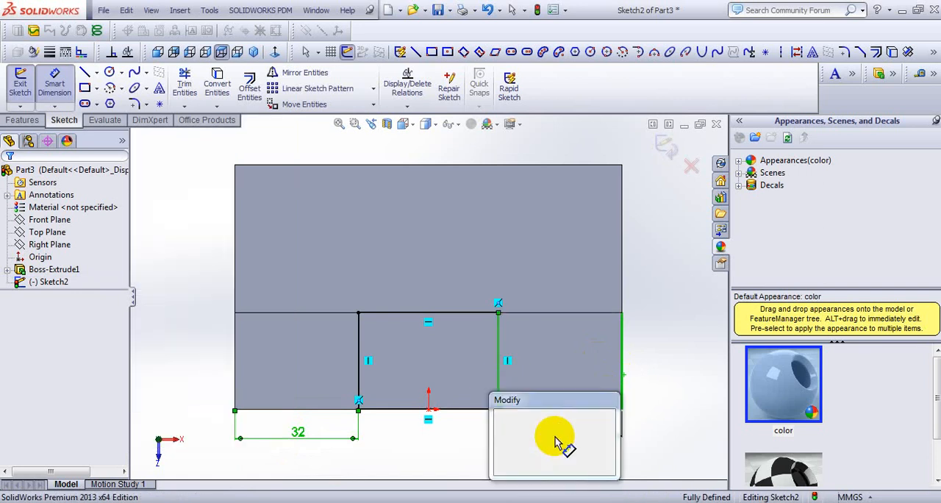
text(32)
key(Return)
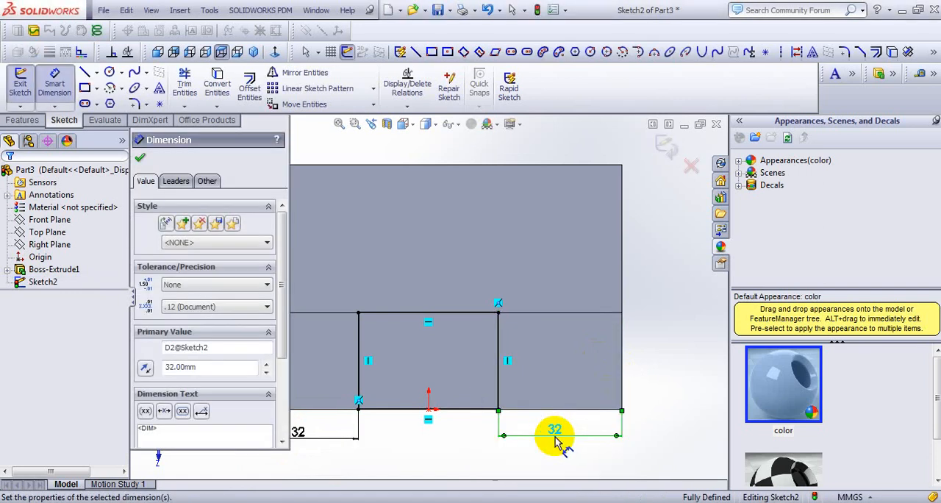
click(141, 158)
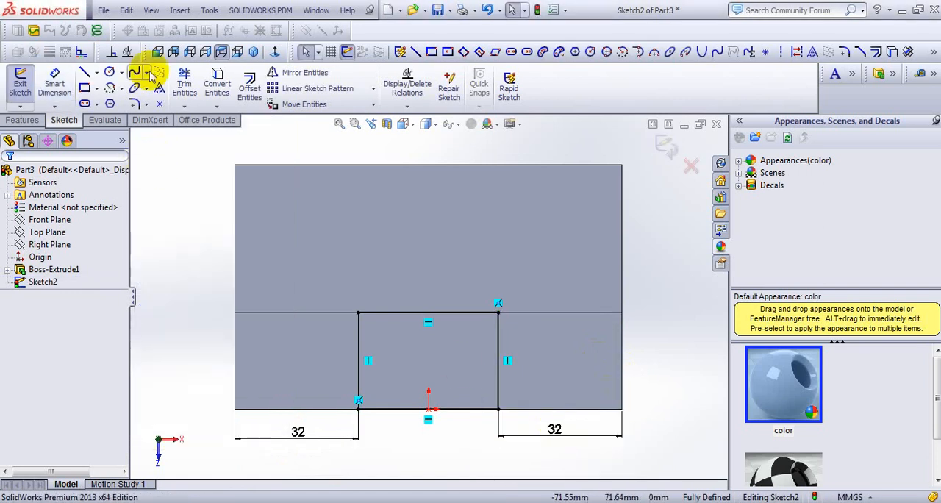
- Cut the rectangle down through the lower step with an Extruded Cut using the Through All end condition
click(256, 49)
scroll(397, 327, down, 3)
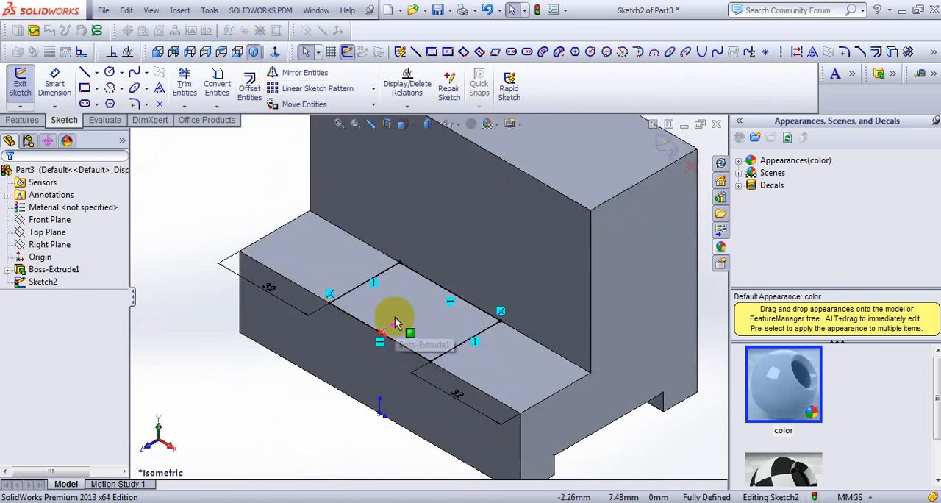
scroll(386, 331, down, 2)
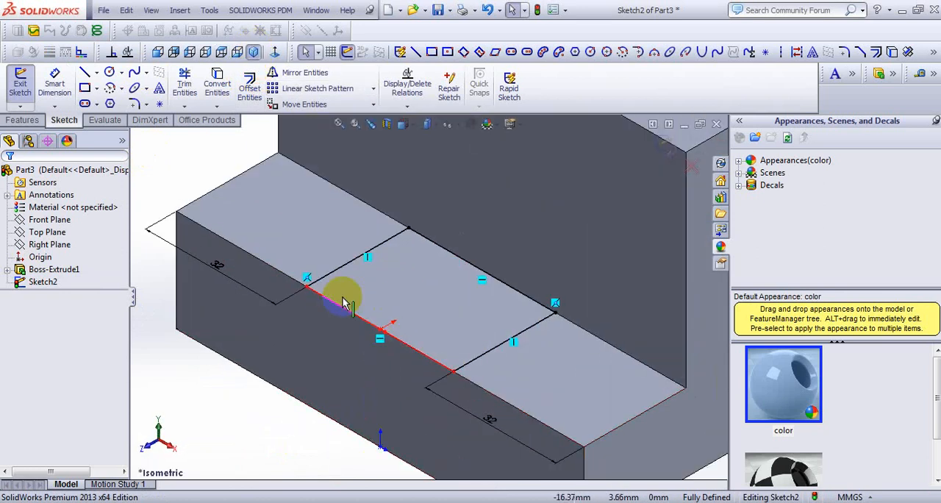
click(22, 119)
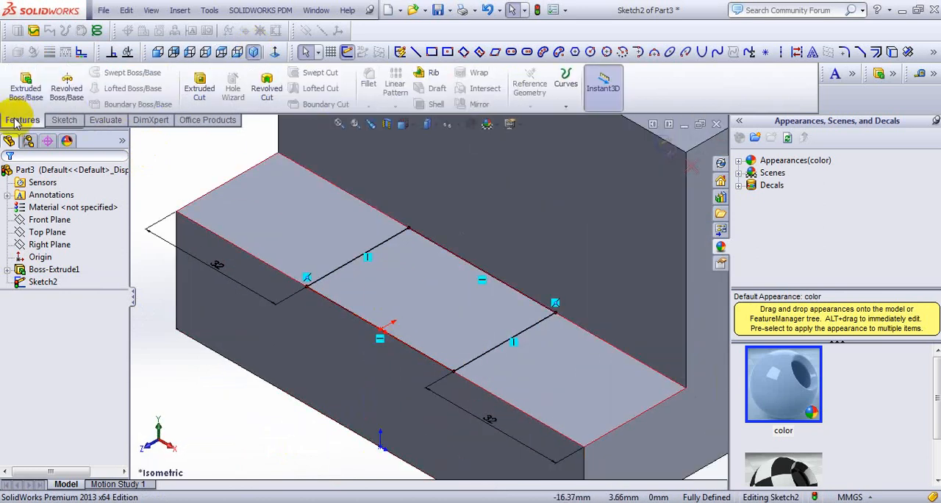
click(204, 82)
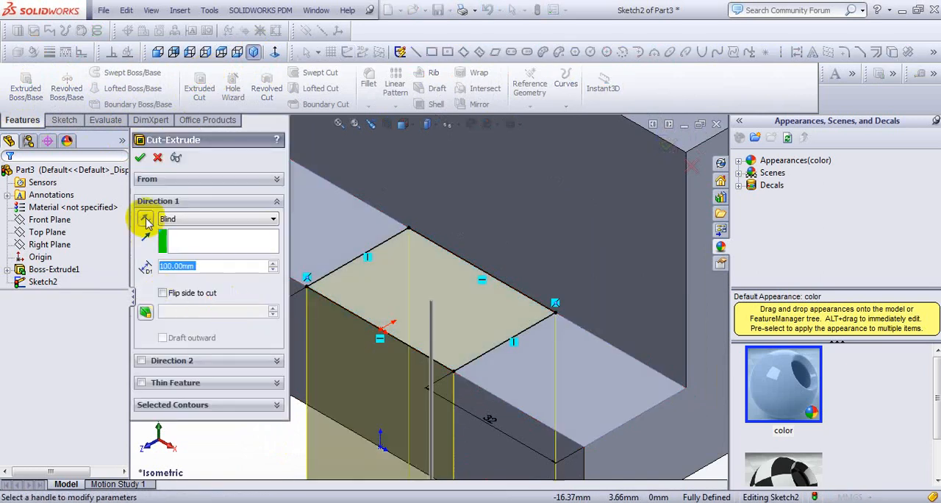
click(177, 218)
click(184, 231)
click(203, 218)
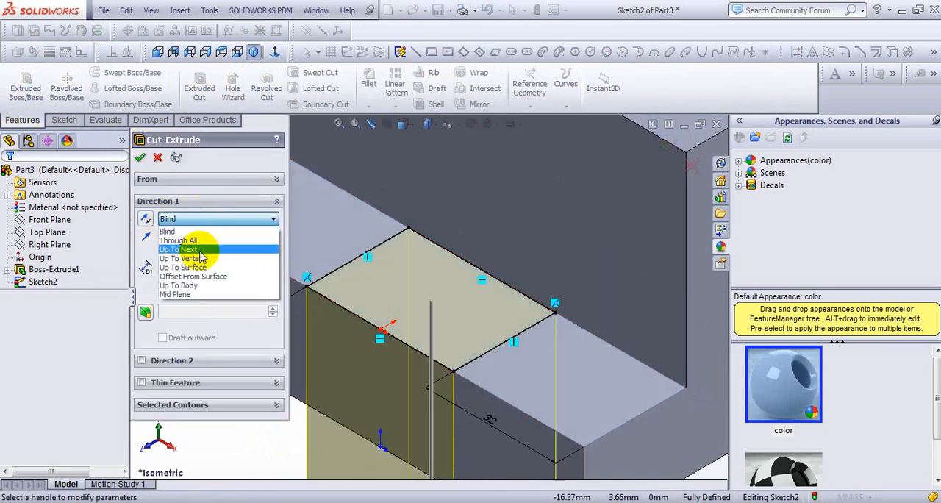
click(187, 241)
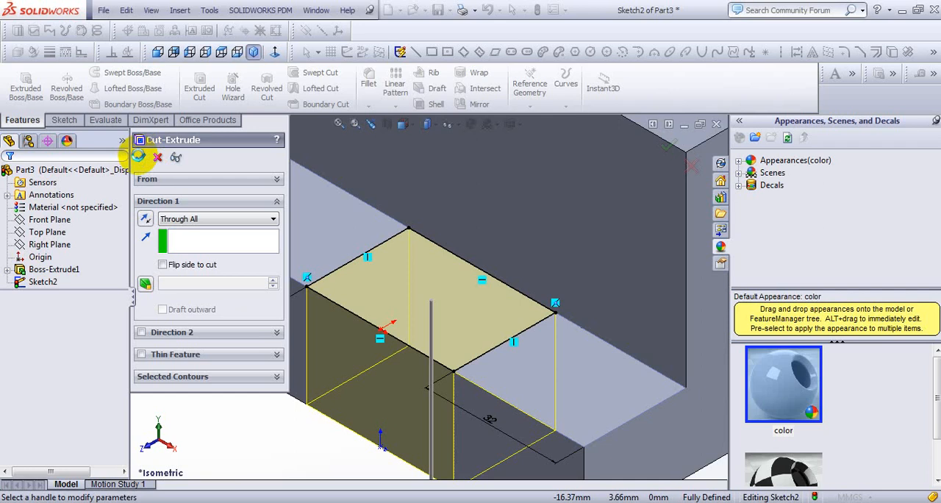
click(138, 155)
- Following the reference drawing, sketch a rectangle about 49 mm wide and 33 mm tall from the top edge of the upright's front face
key(f)
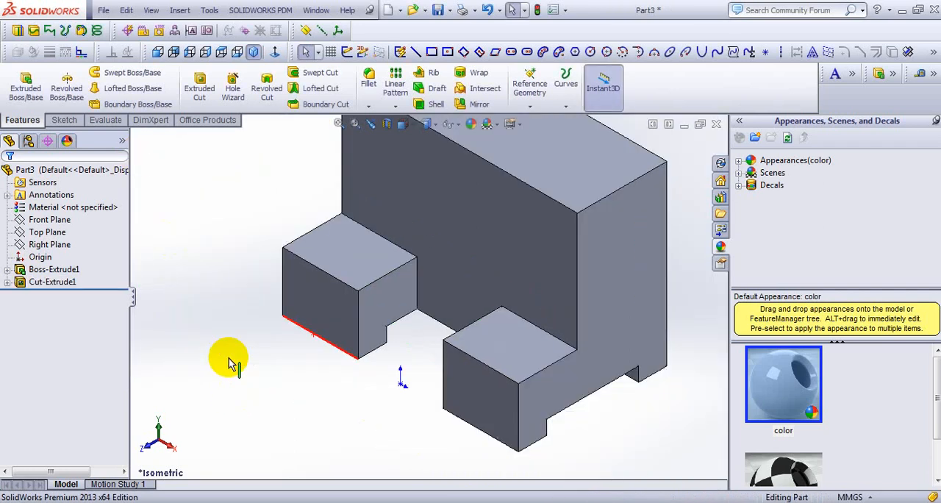
scroll(373, 316, up, 1)
scroll(505, 185, down, 1)
scroll(505, 185, up, 1)
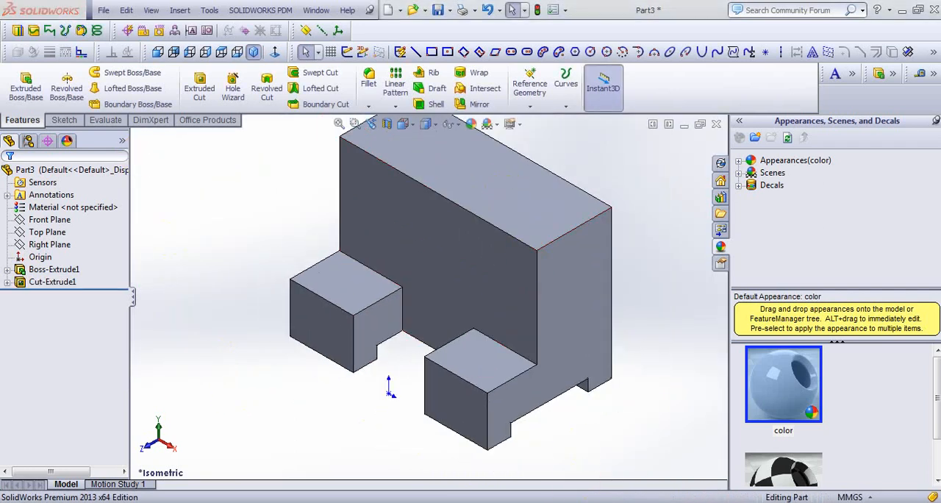
key(alt+Tab)
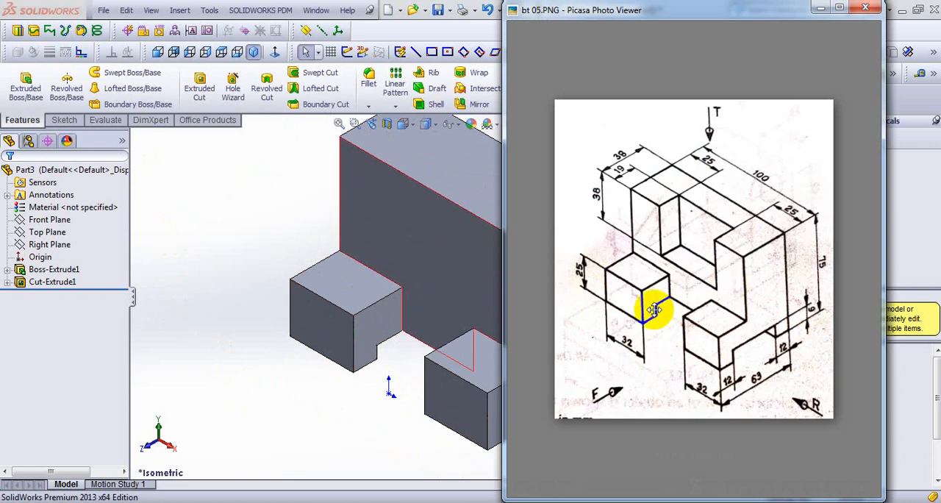
click(443, 250)
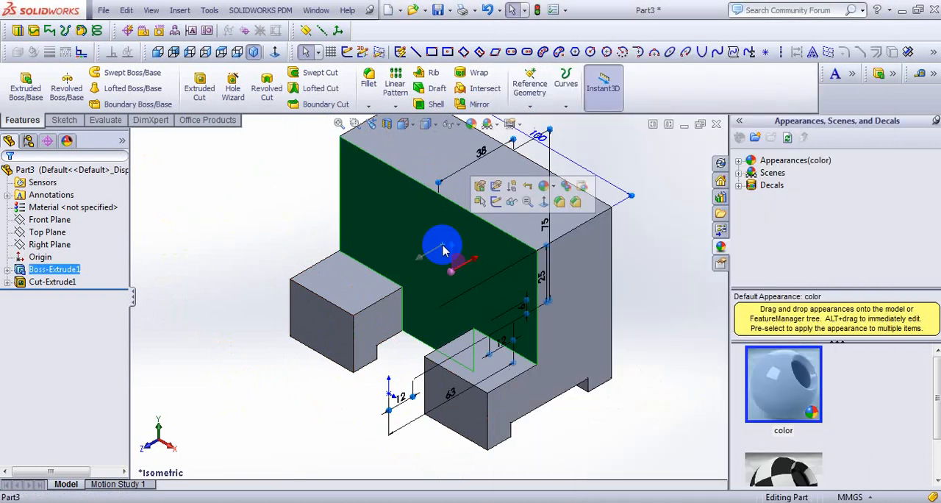
click(156, 53)
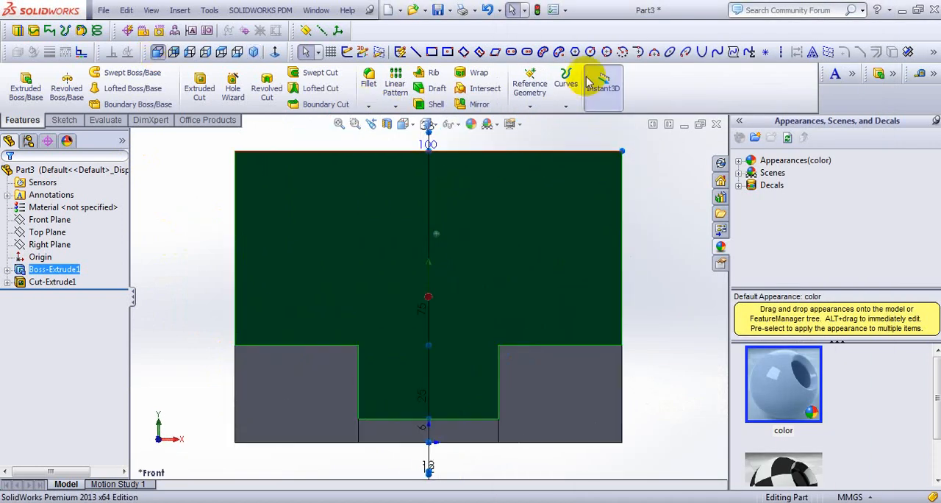
click(433, 53)
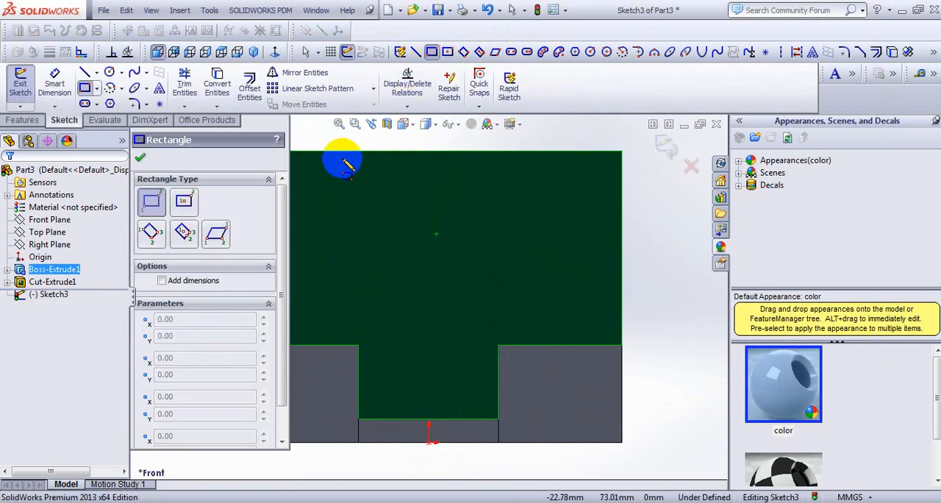
click(314, 152)
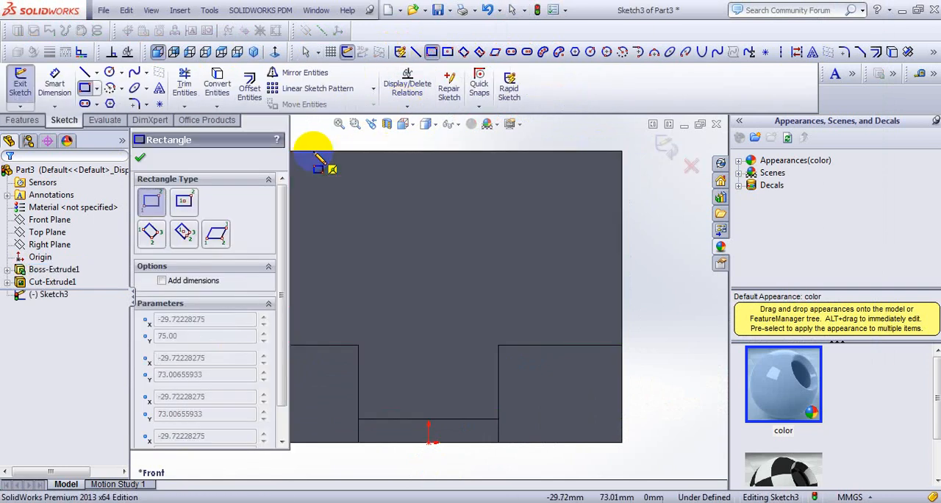
click(504, 279)
click(142, 160)
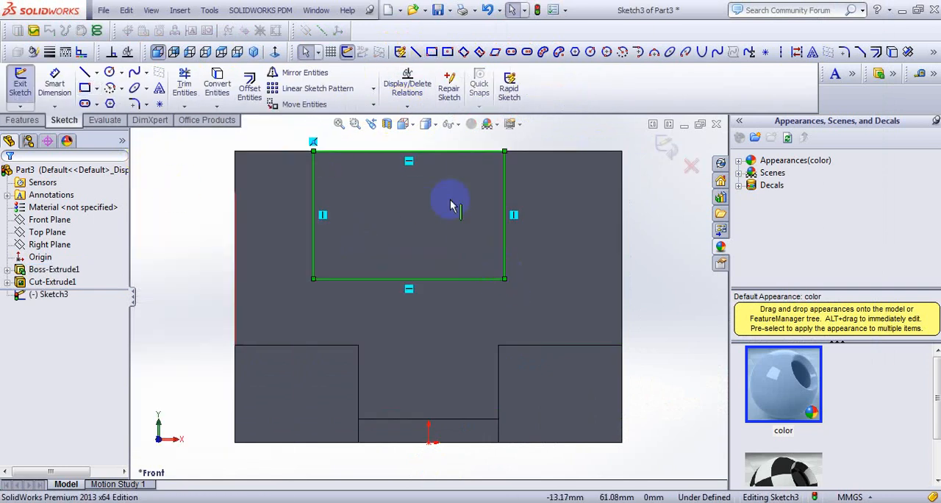
- Check the slot depth in the reference drawing and dimension the upper rectangle's height to 38 mm
right_click(660, 203)
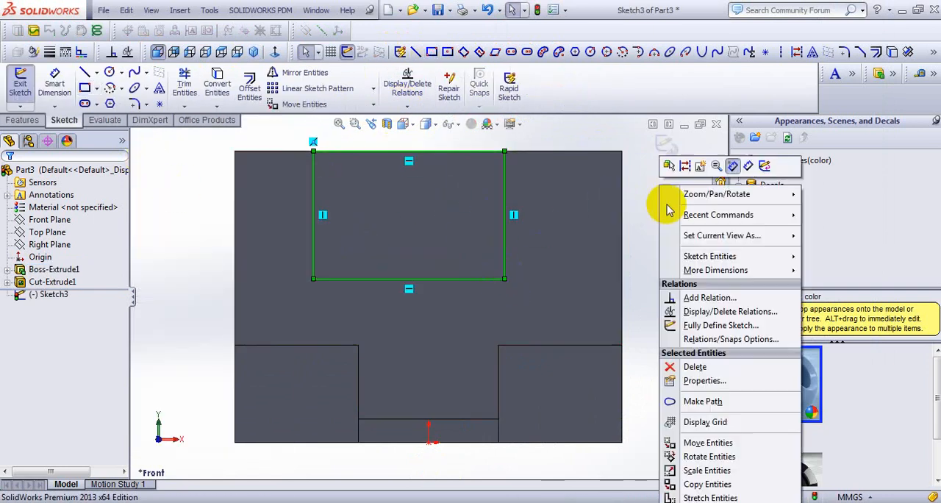
click(750, 166)
key(alt+Tab)
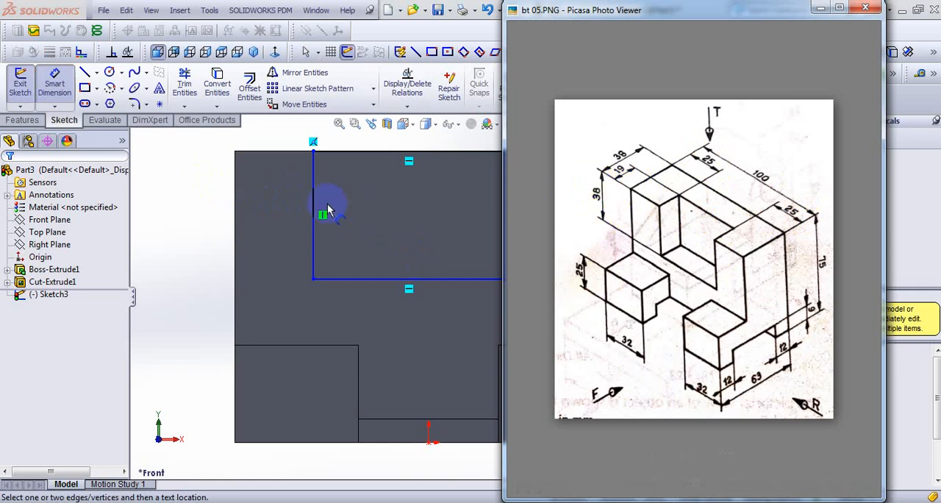
click(314, 232)
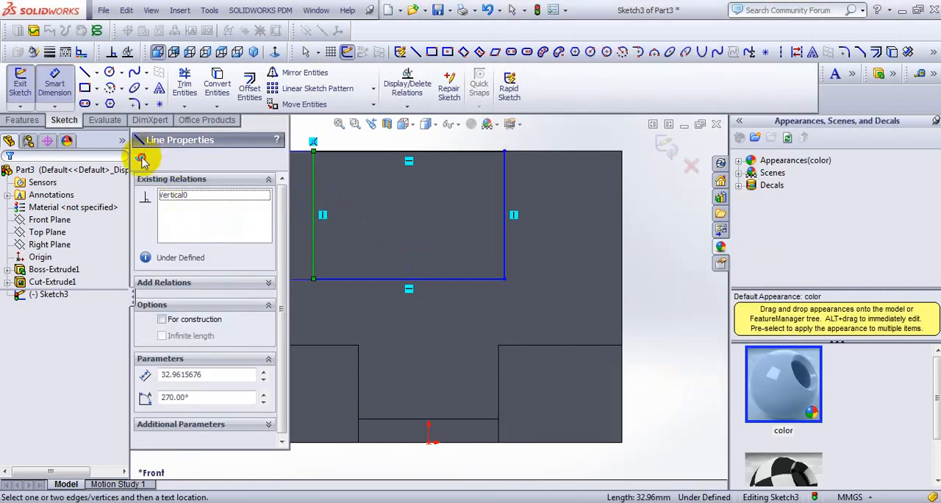
click(141, 160)
click(168, 212)
text(38)
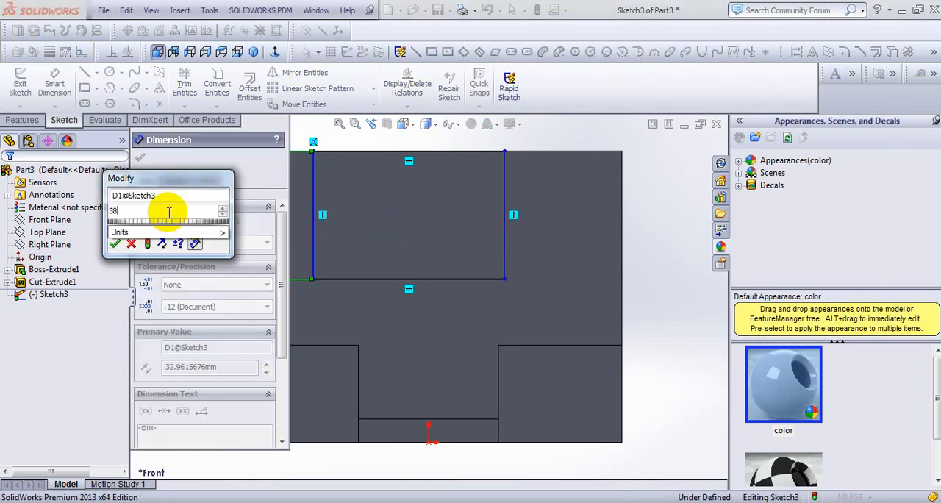
key(Return)
click(139, 158)
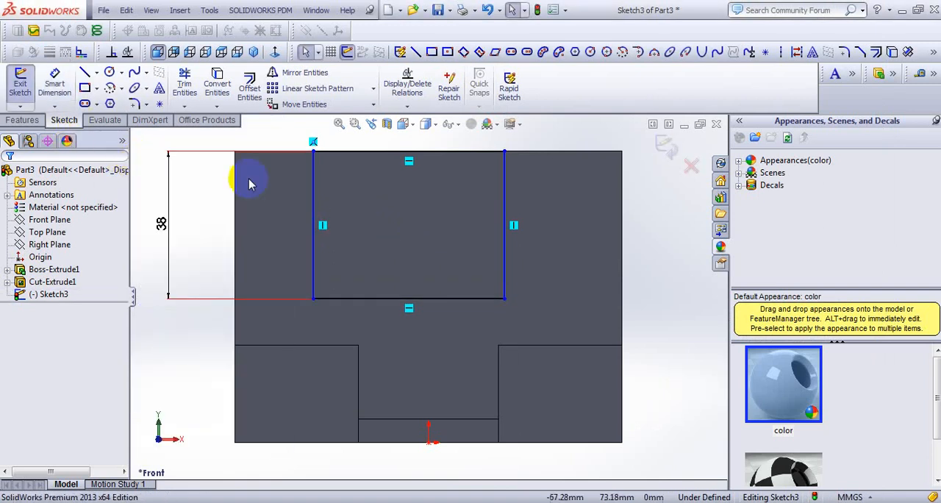
scroll(231, 203, up, 1)
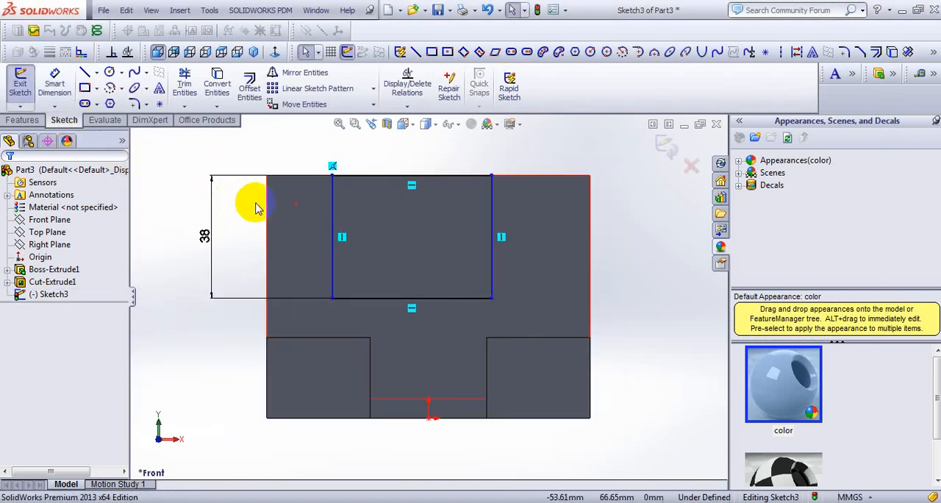
right_click(276, 137)
click(235, 142)
click(268, 219)
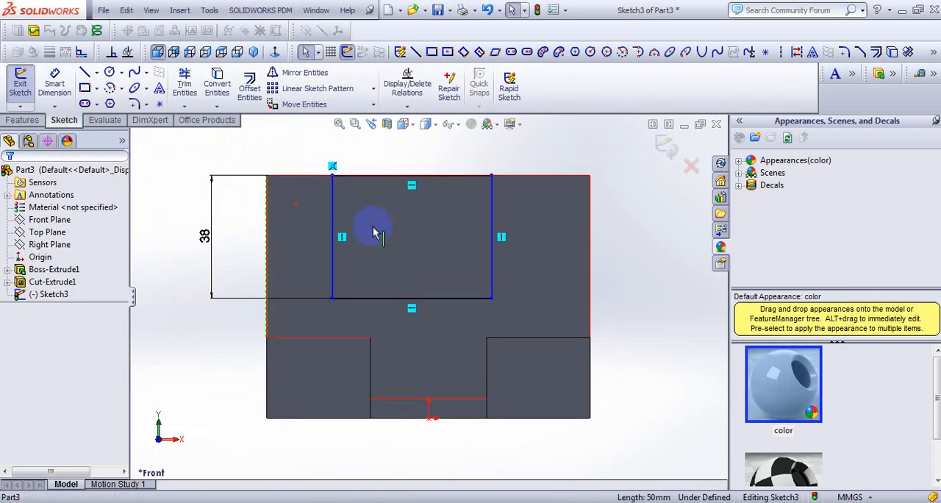
click(331, 228)
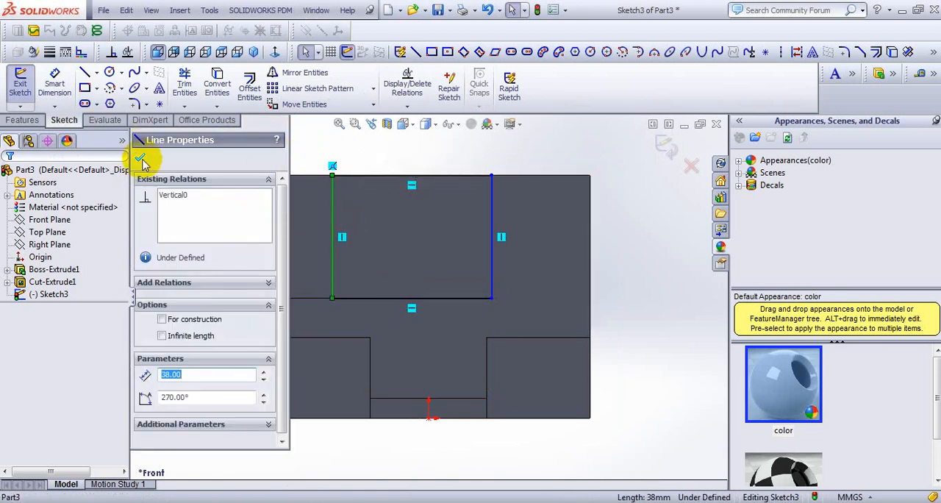
click(147, 157)
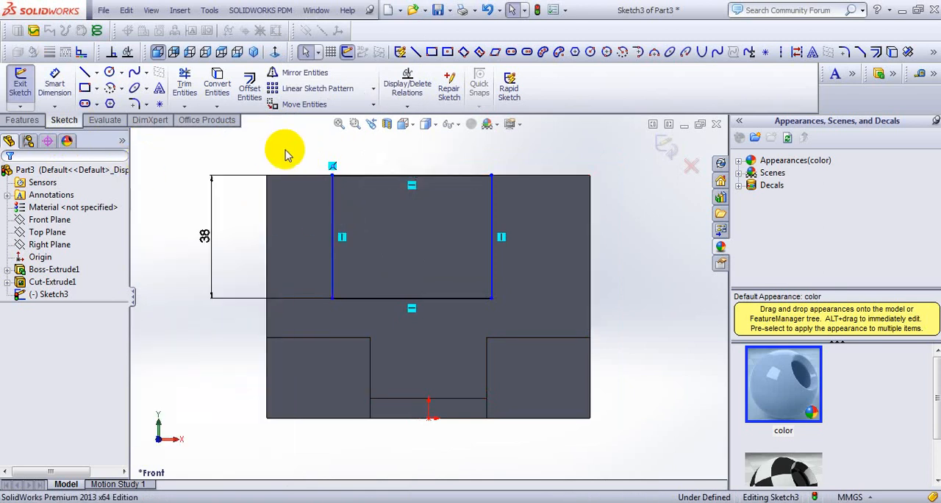
- Dimension the upper rectangle's left side 25 mm from the upright's left edge
right_click(279, 151)
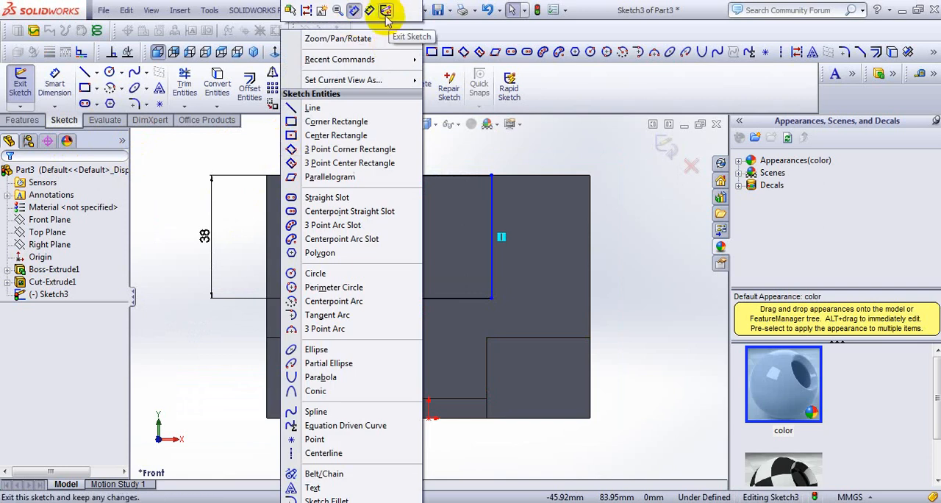
click(374, 10)
click(269, 219)
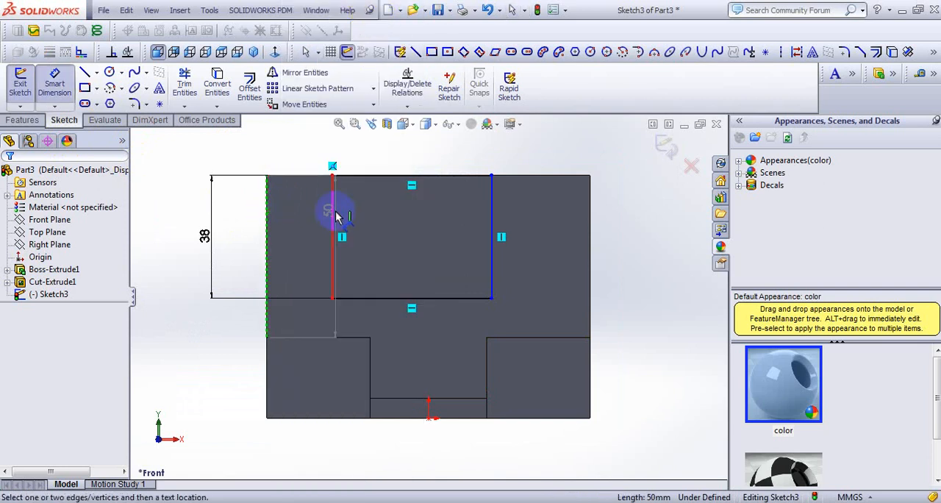
click(332, 214)
click(311, 158)
text(25)
key(Return)
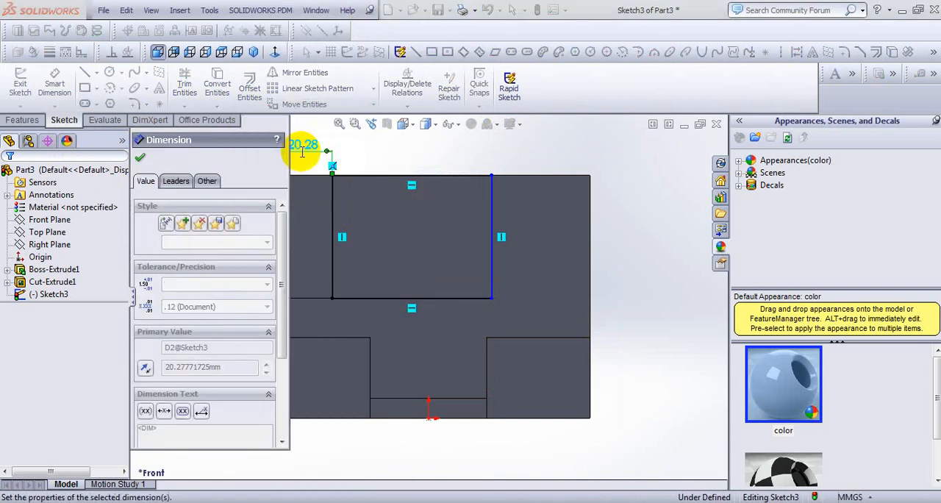
- Dimension the upper rectangle's right side 25 mm from the upright's right edge
click(507, 219)
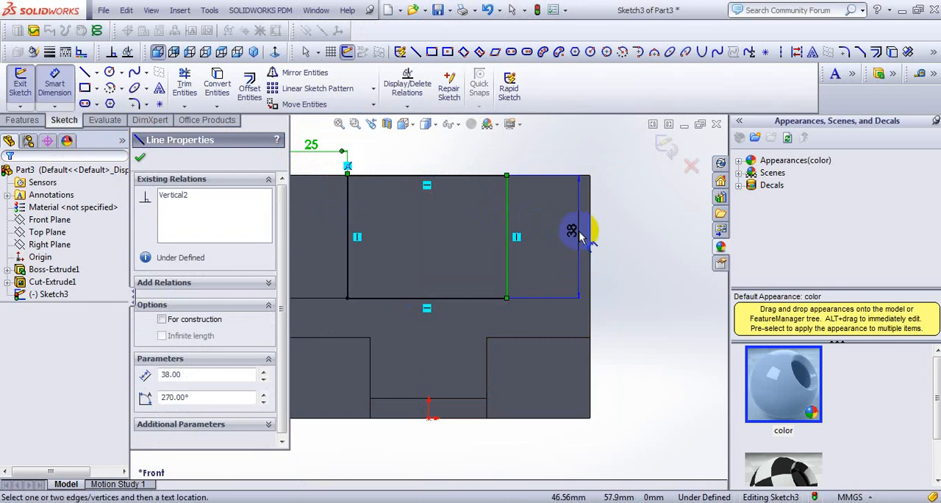
click(588, 250)
click(556, 162)
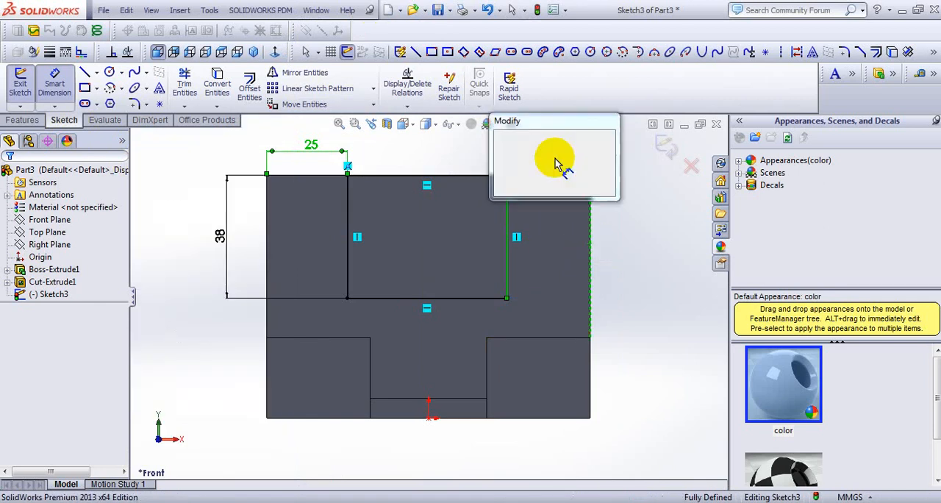
key(Return)
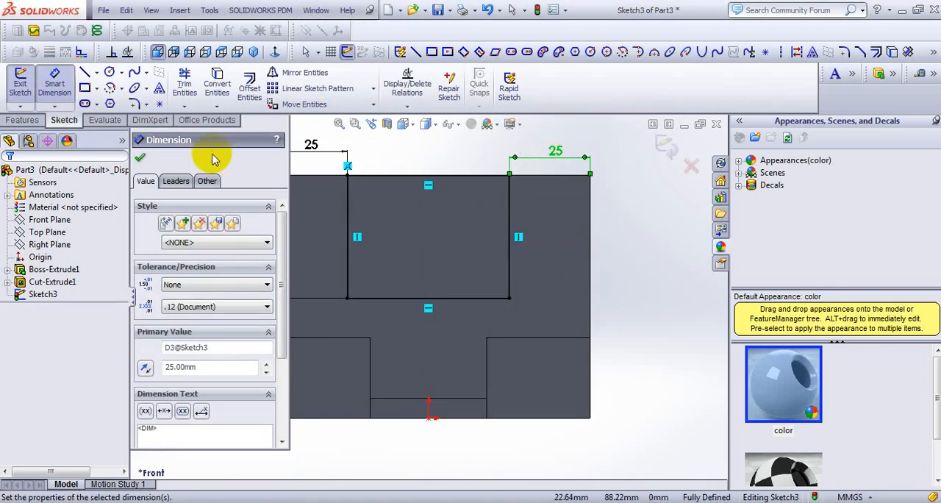
click(140, 158)
- Check the slot's front-to-back depth in the reference drawing and cut the upper rectangle 19 mm into the upright with a Blind Extruded Cut
click(253, 51)
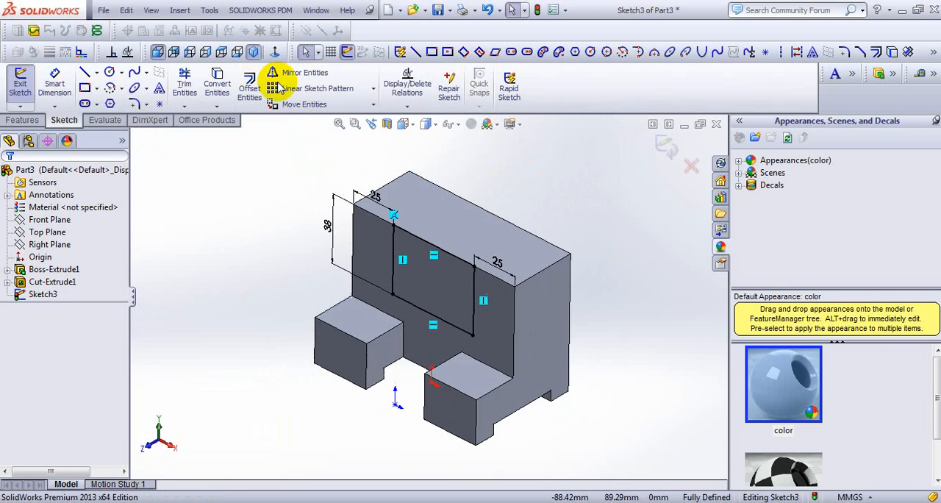
scroll(381, 256, down, 2)
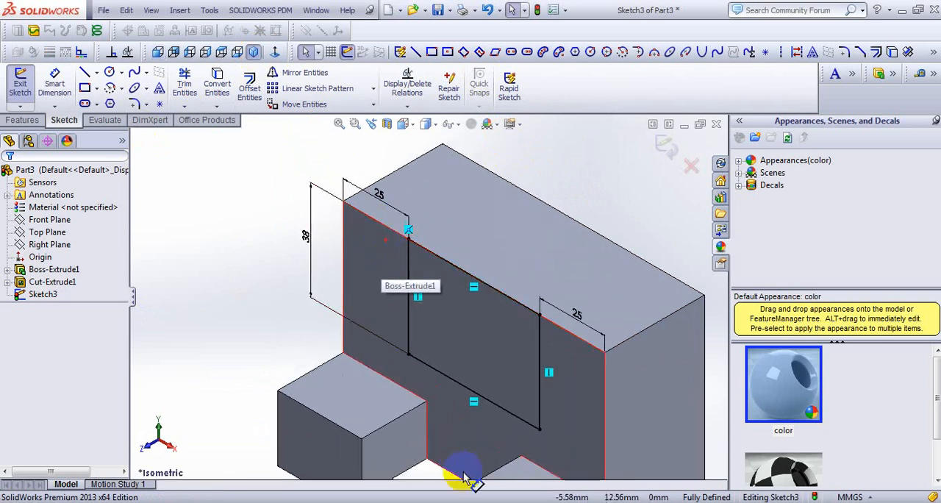
key(alt+Tab)
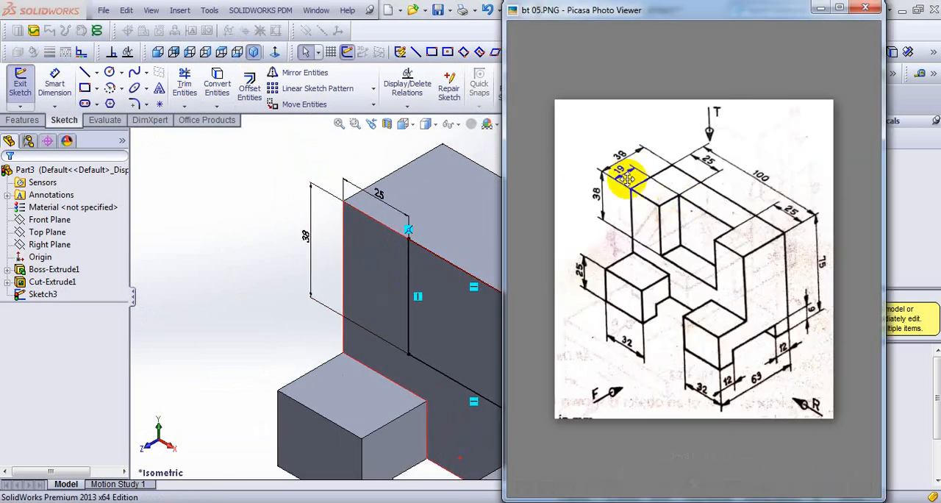
click(29, 119)
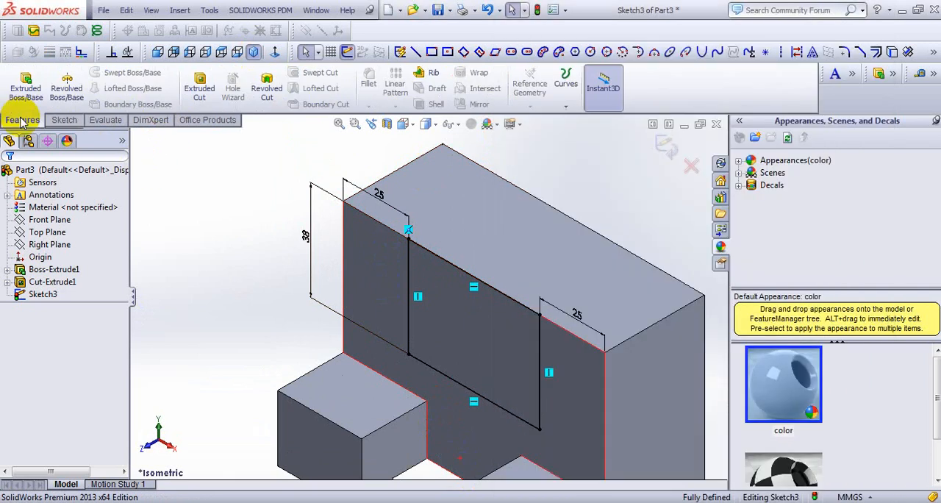
click(199, 83)
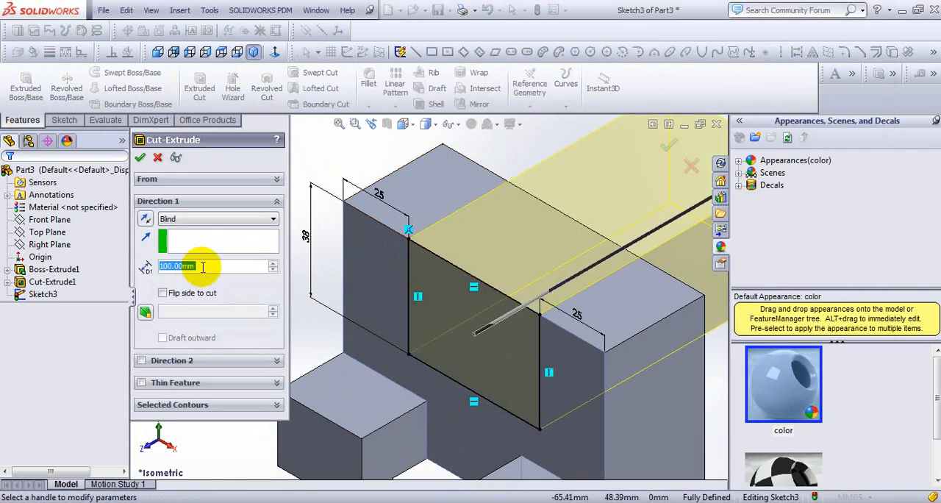
text(19)
key(Return)
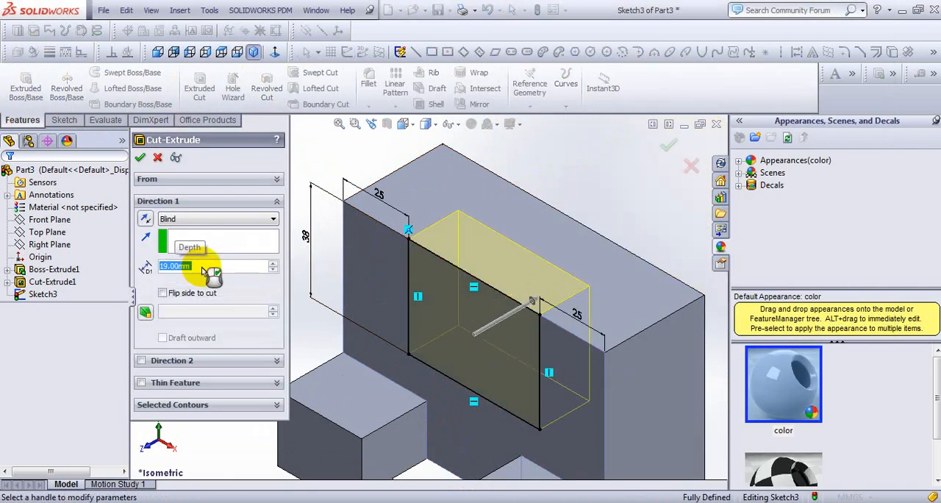
key(Return)
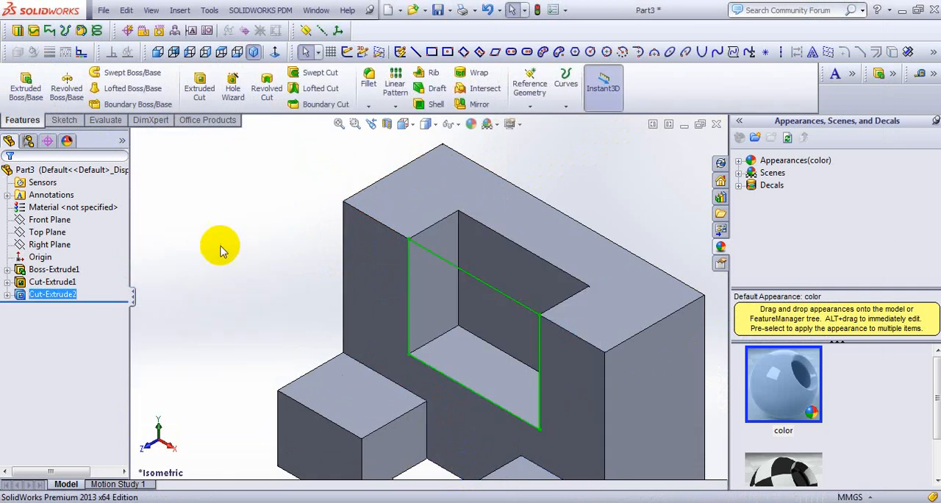
- Place the bt 05.PNG reference drawing beside the whole block and compare the model's shape with it
click(244, 223)
scroll(201, 206, up, 3)
scroll(629, 399, down, 1)
scroll(630, 399, down, 1)
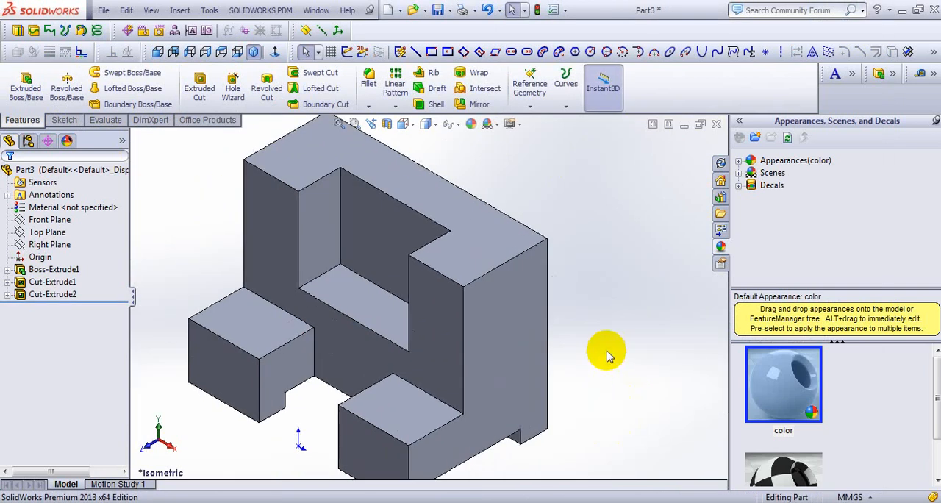
scroll(607, 352, up, 1)
key(alt+Tab)
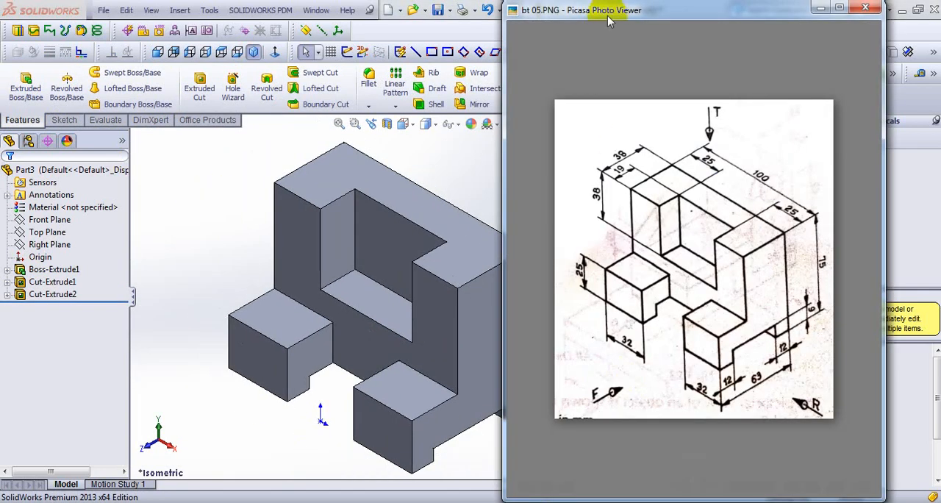
drag(608, 21, 685, 27)
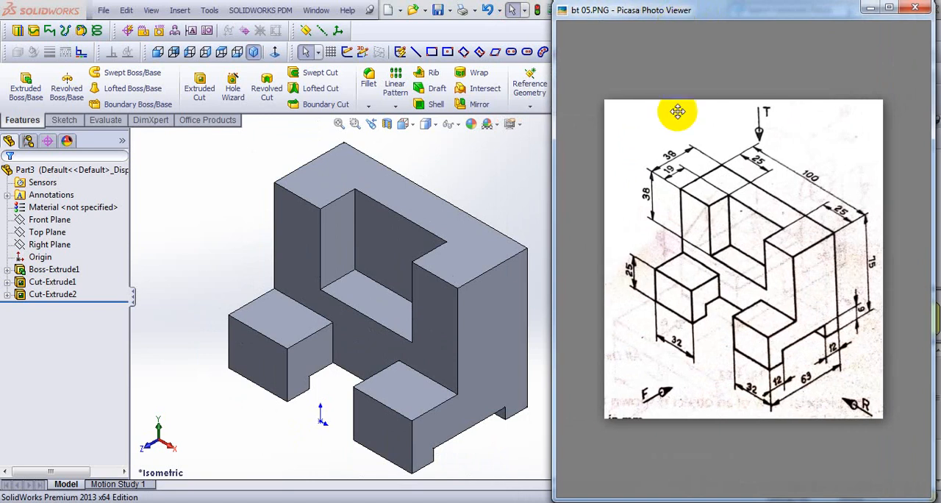